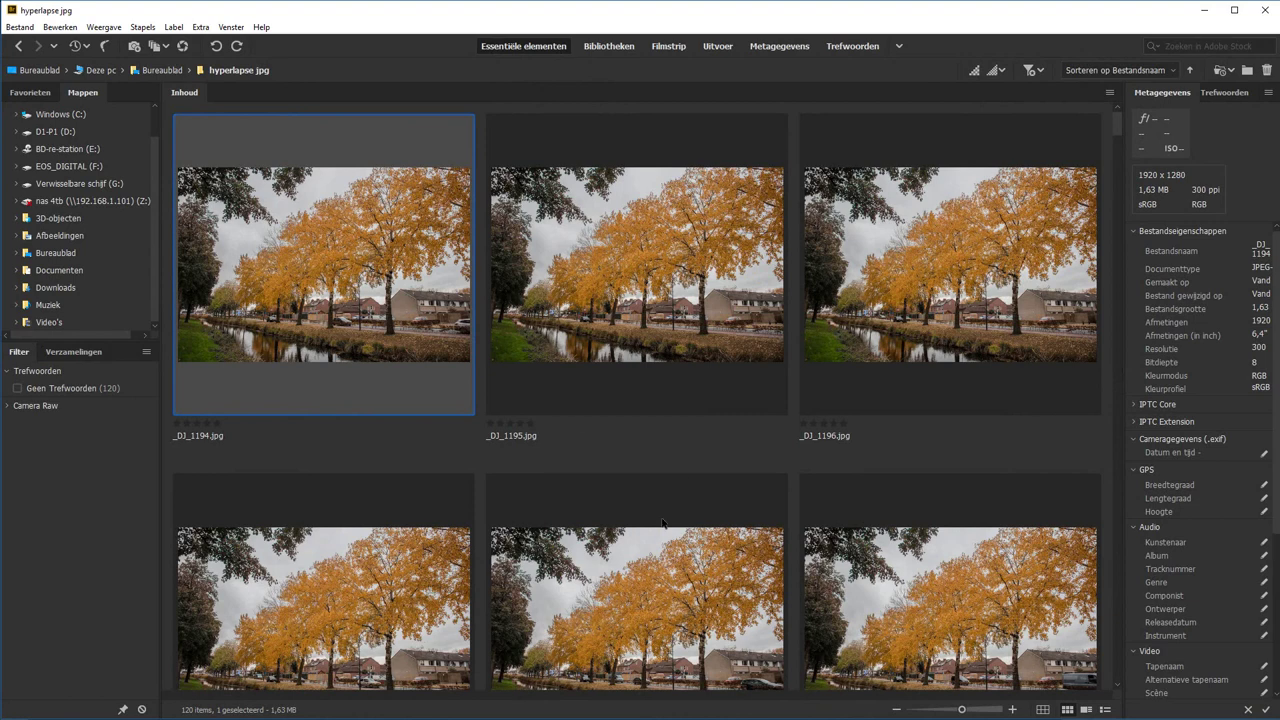
Enlarge the Bridge thumbnails to compare photos, shrink them back, then minimise Bridge
left_click(1012, 709)
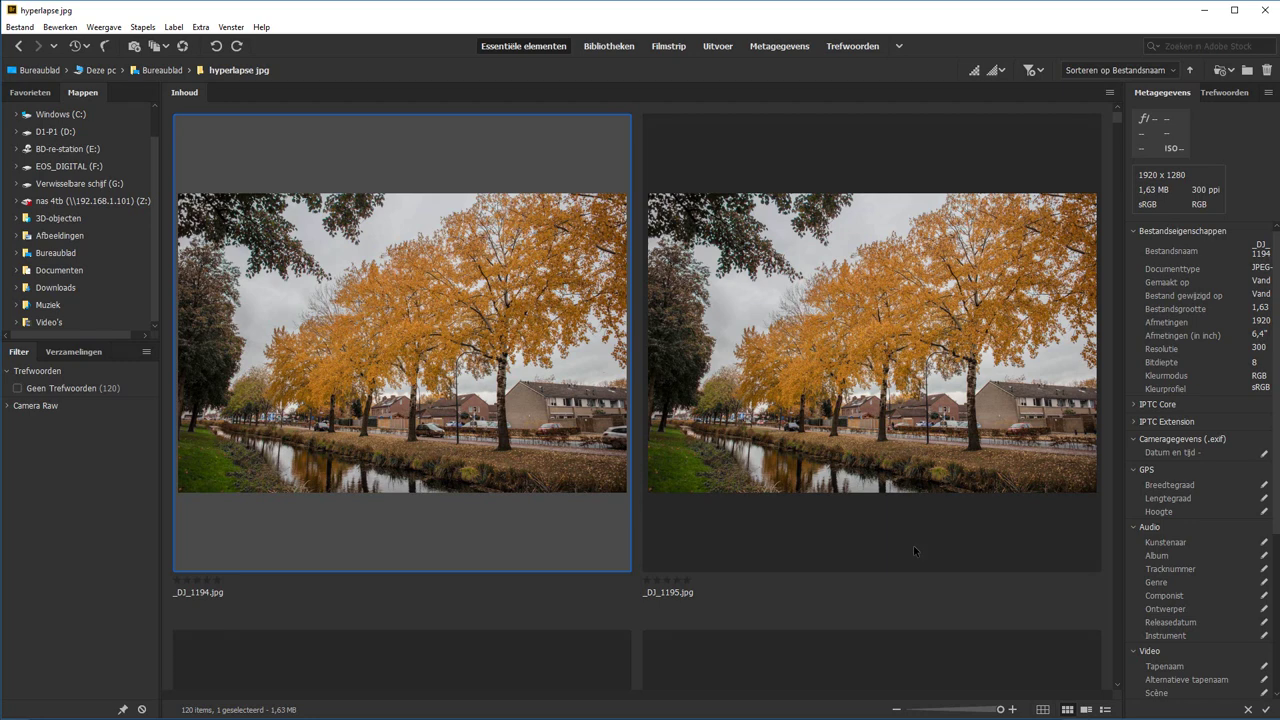
left_click_drag(947, 711, 908, 716)
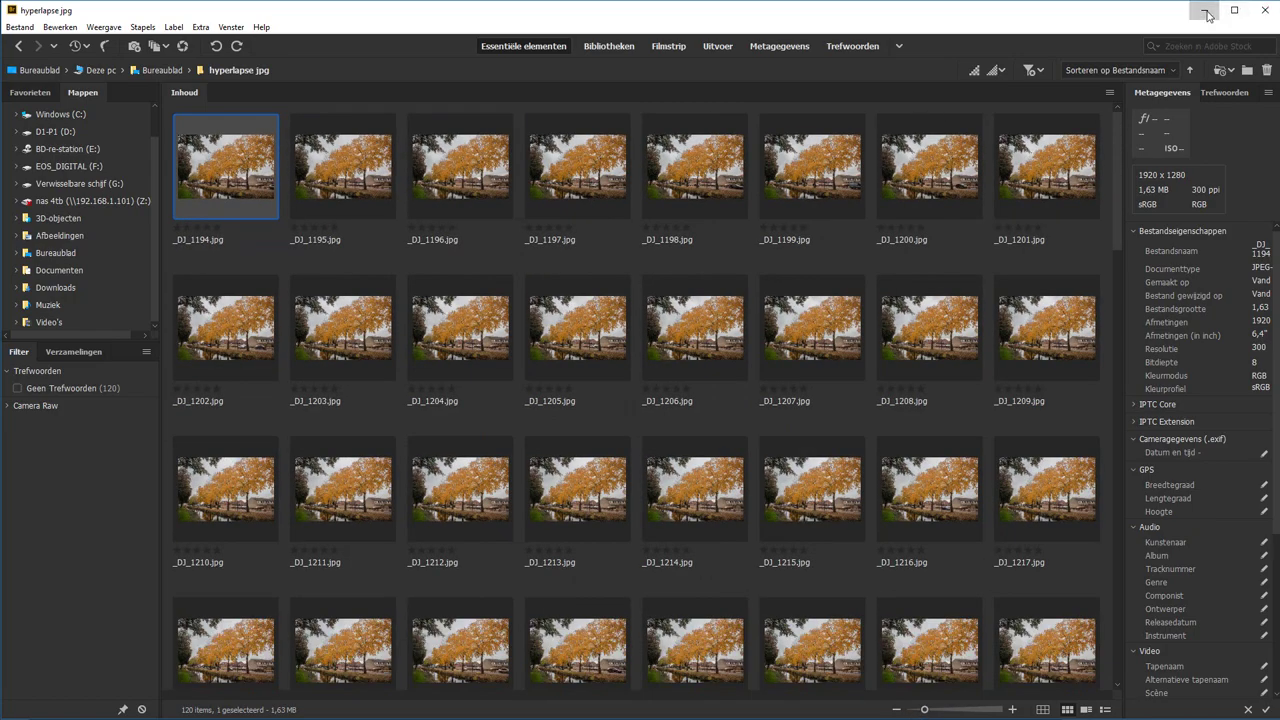
left_click(1205, 10)
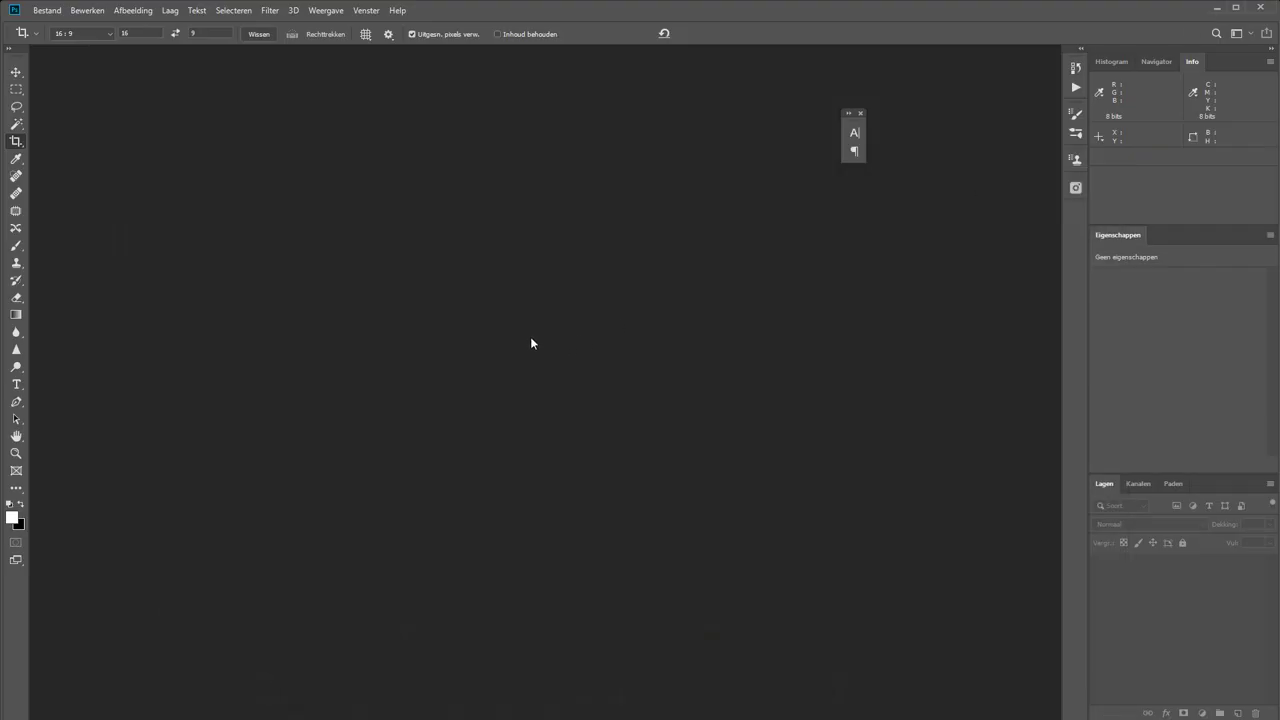
Load every photo from the desktop's hyperlapse.jpg folder into a layer stack via Bestanden laden naar stapel
left_click(47, 10)
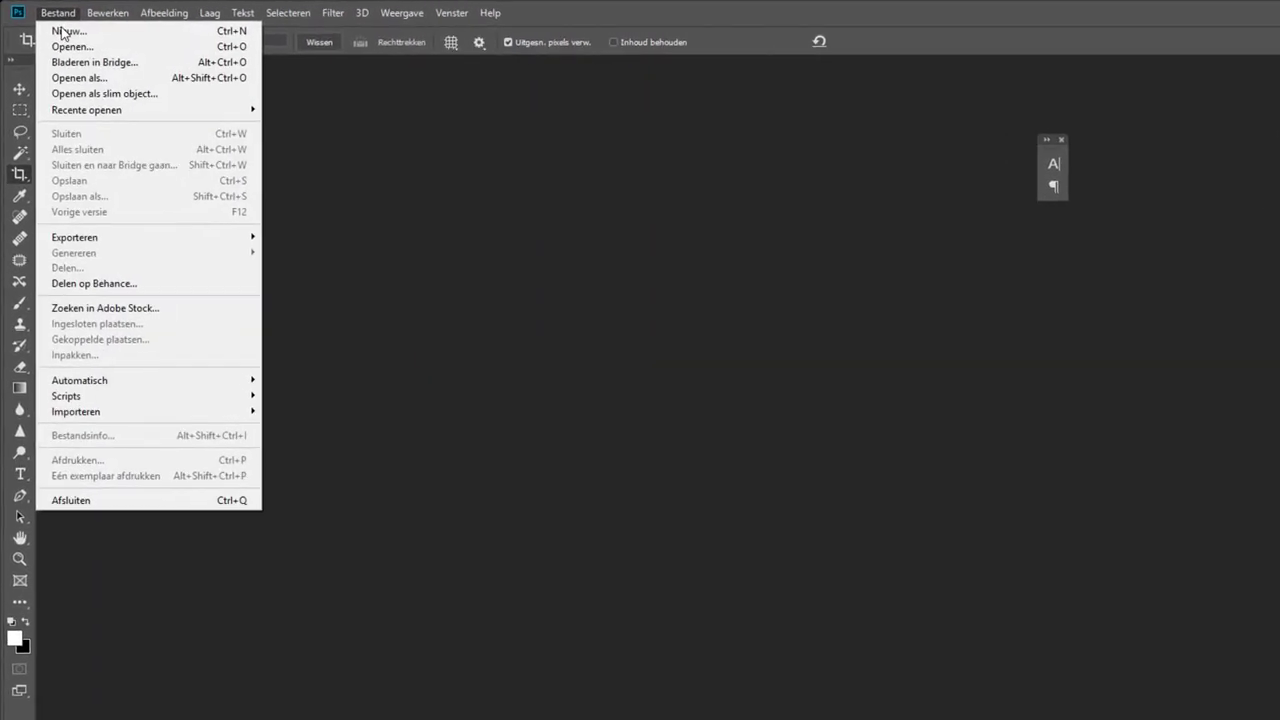
mouse_move(180, 481)
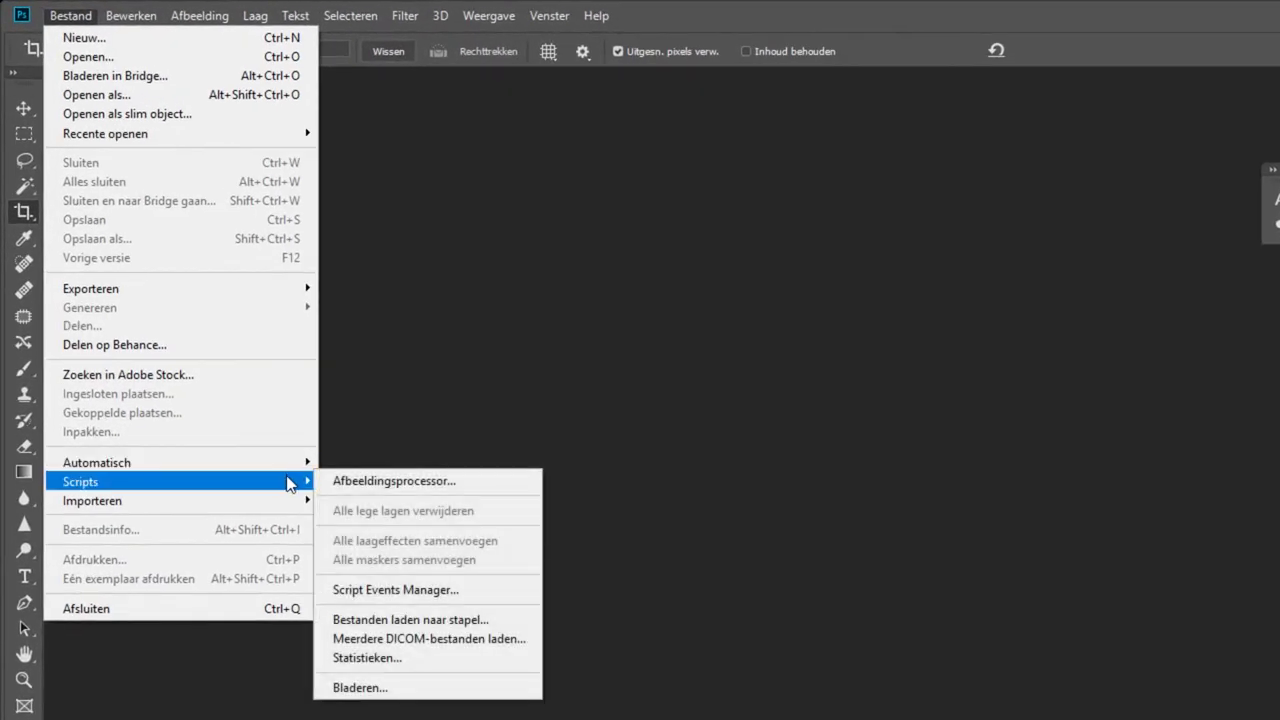
left_click(470, 622)
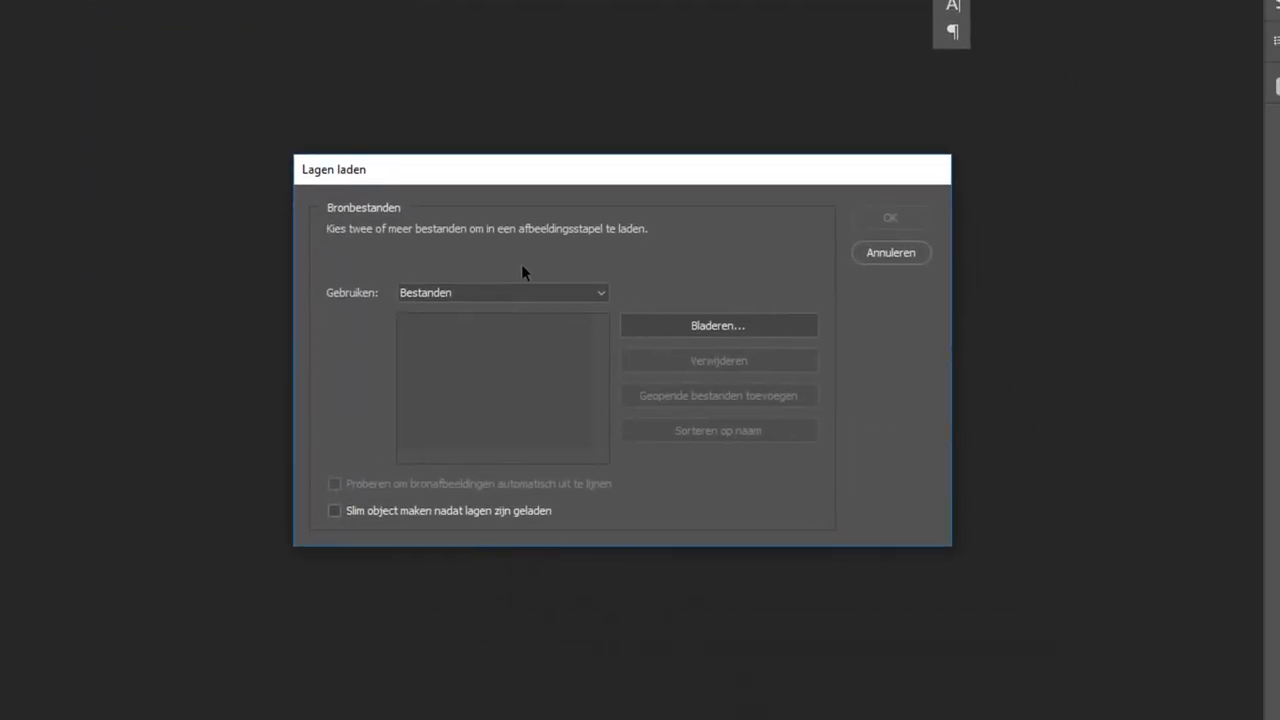
left_click(666, 327)
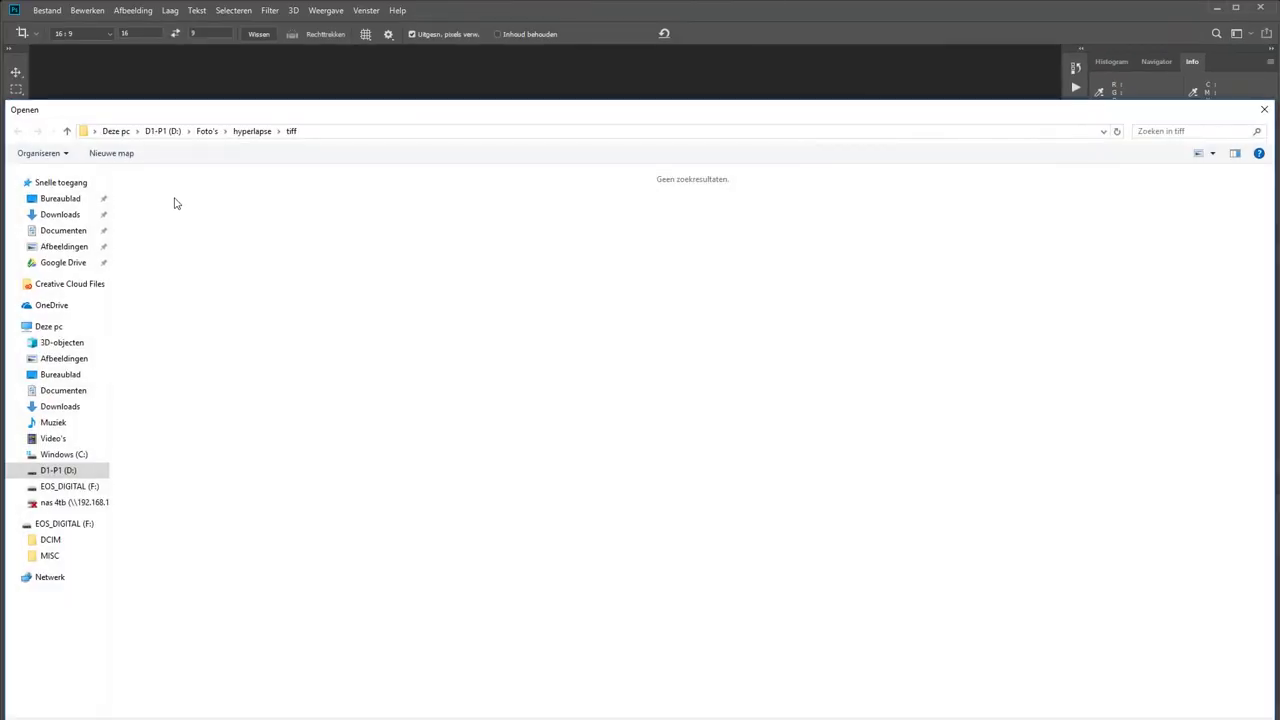
left_click(80, 201)
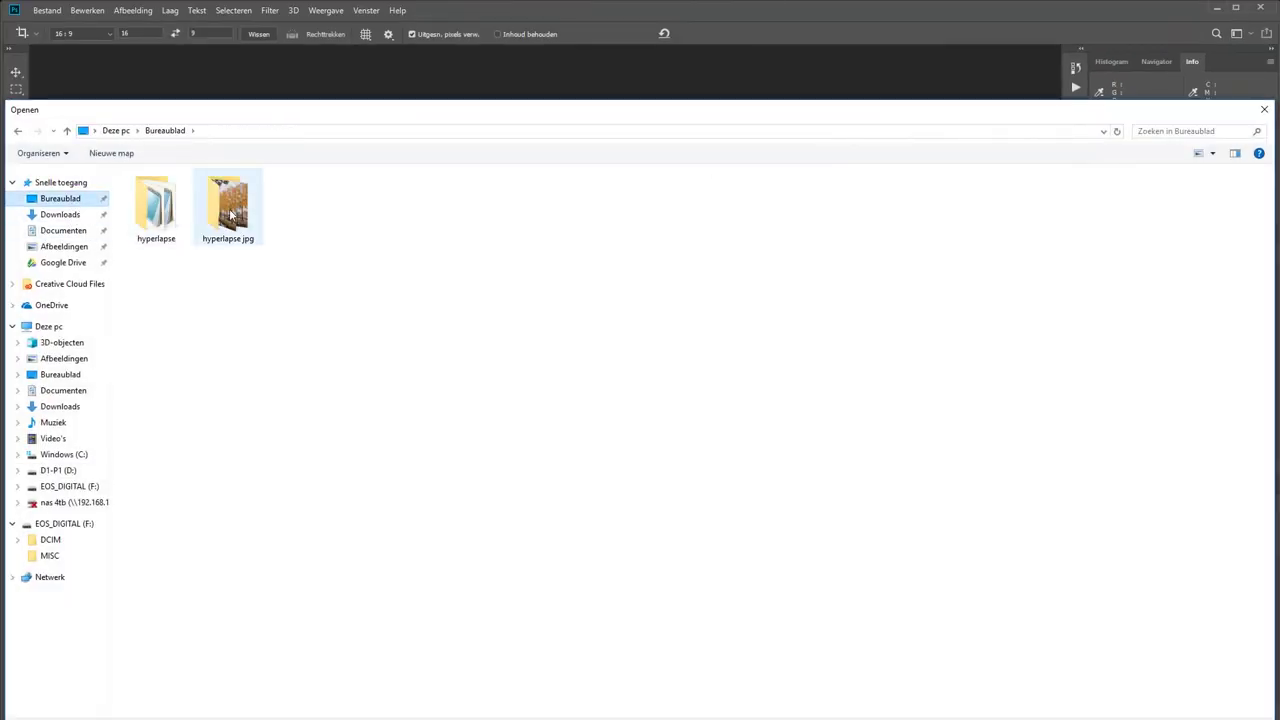
double_click(228, 208)
left_click(160, 150)
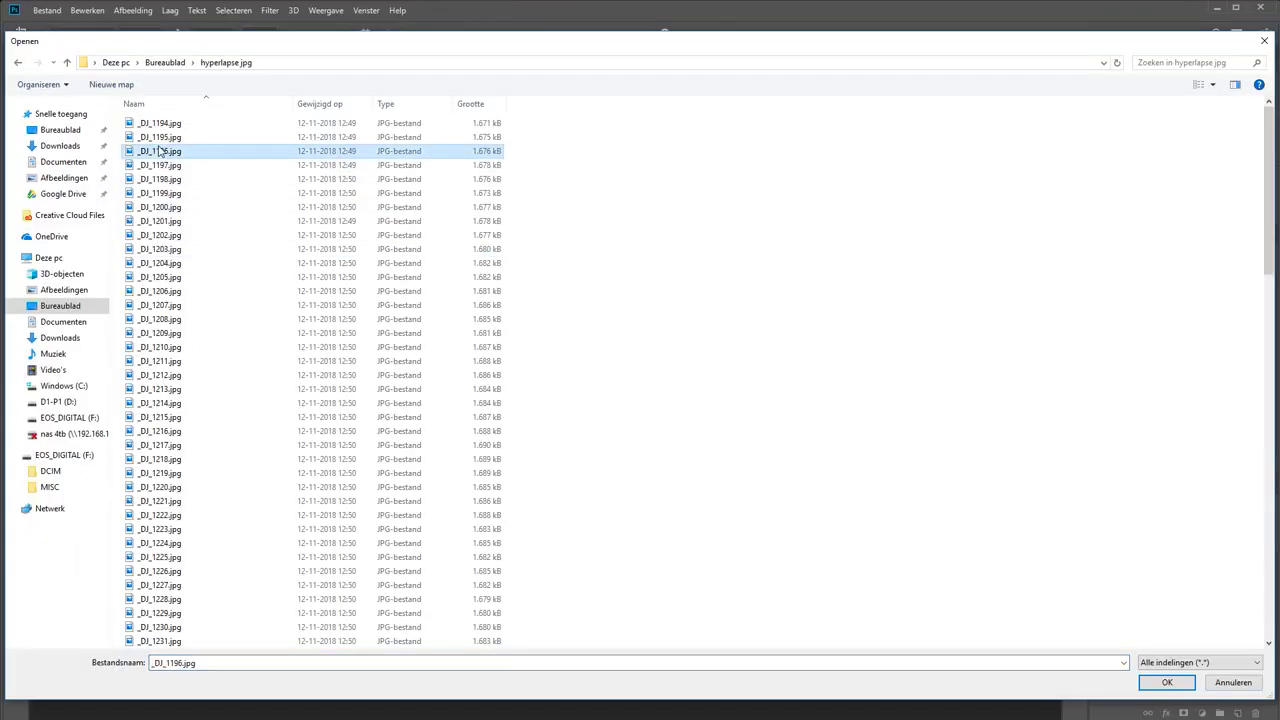
key("ctrl+a")
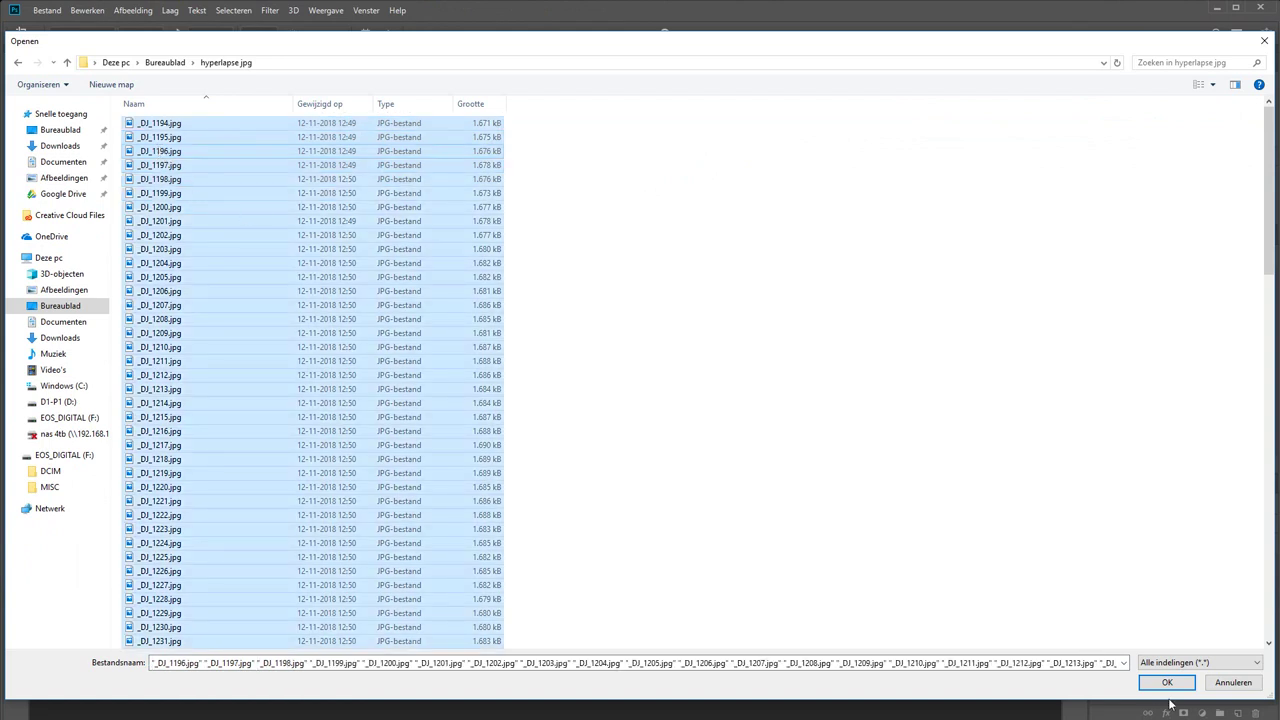
left_click(1168, 683)
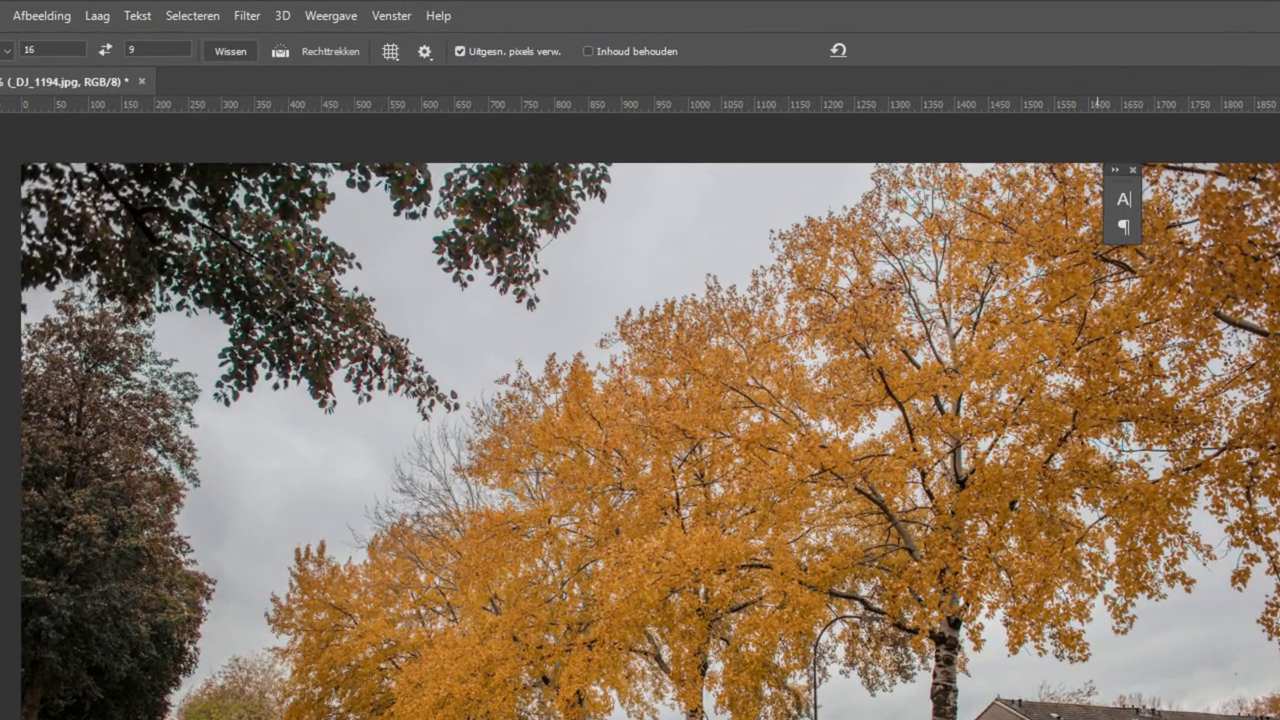
Show the Timeline panel and create a video timeline from the photo layers
left_click(395, 16)
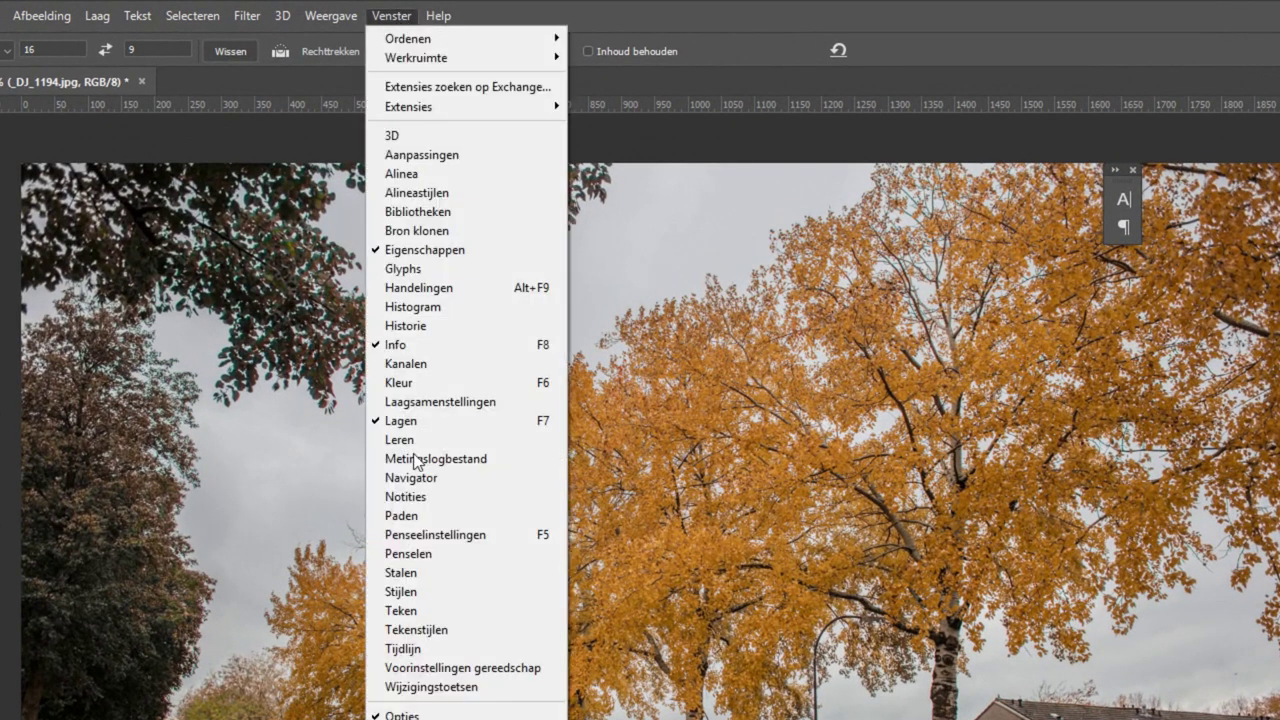
left_click(440, 648)
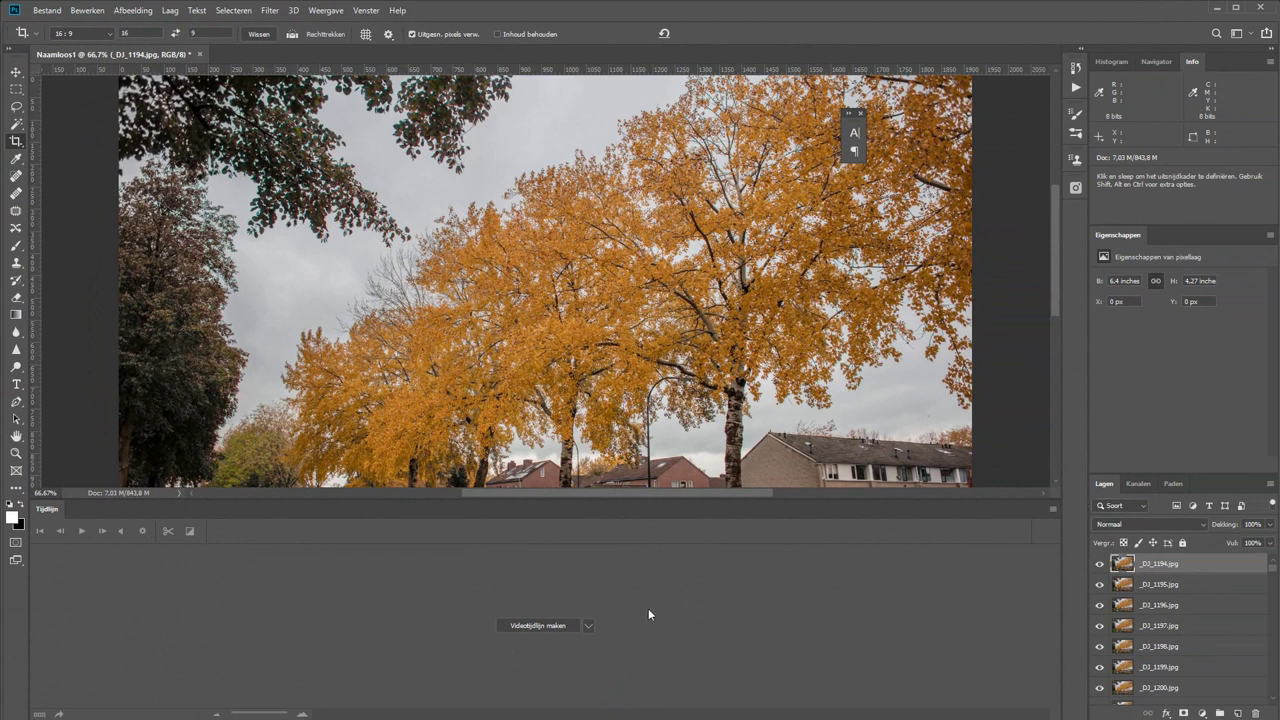
left_click(544, 626)
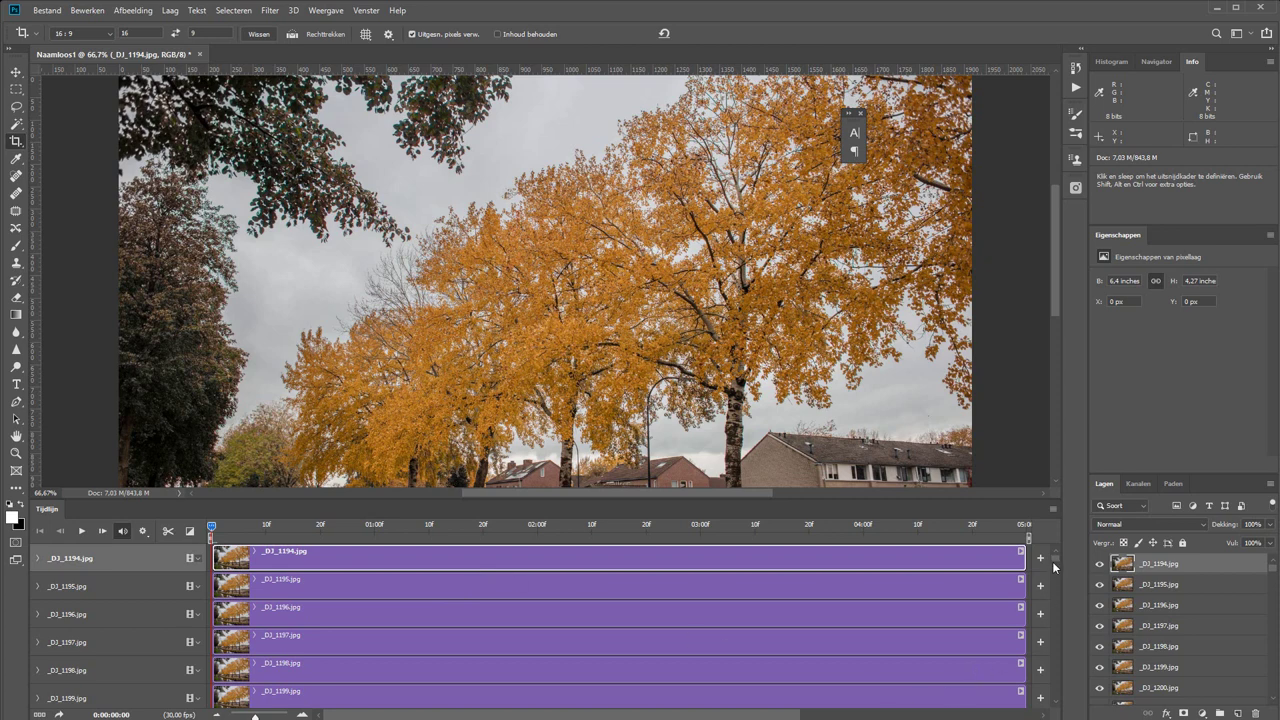
mouse_move(1056, 567)
left_mouse_down()
mouse_move(1056, 591)
mouse_move(1048, 540)
left_mouse_up()
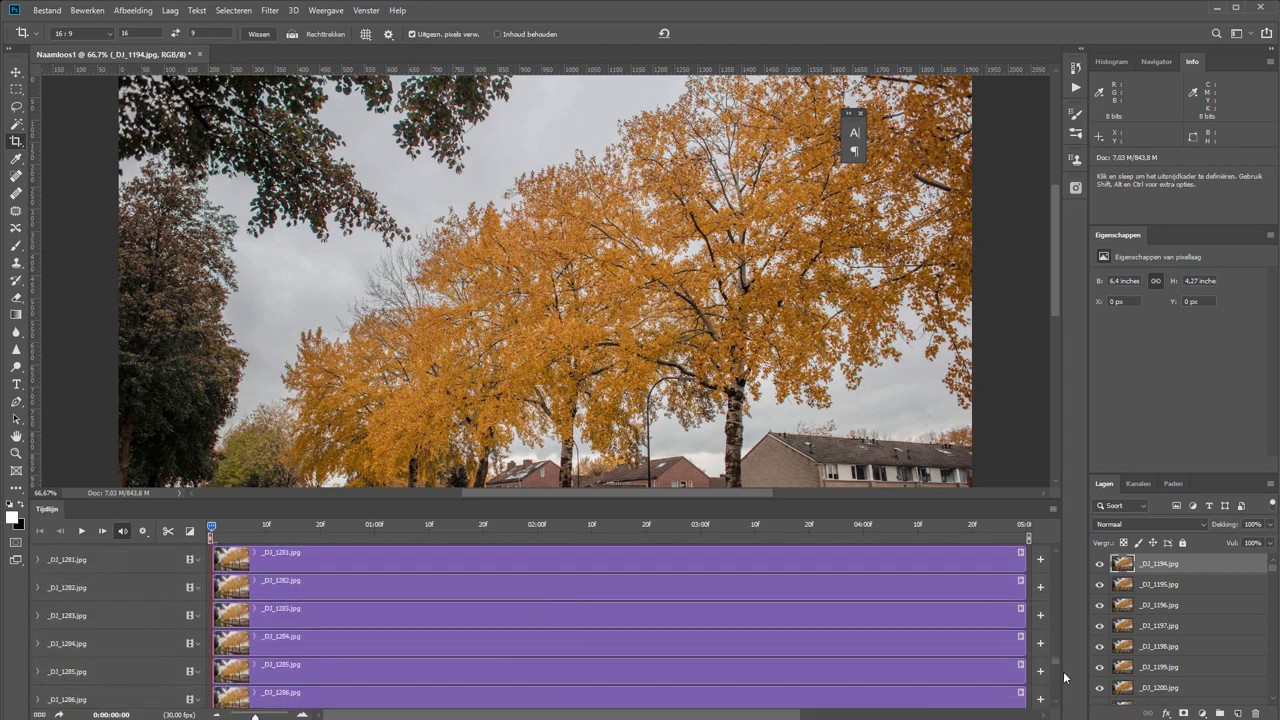
Fit the first photo on screen and briefly play back the start of the timeline
left_click(16, 453)
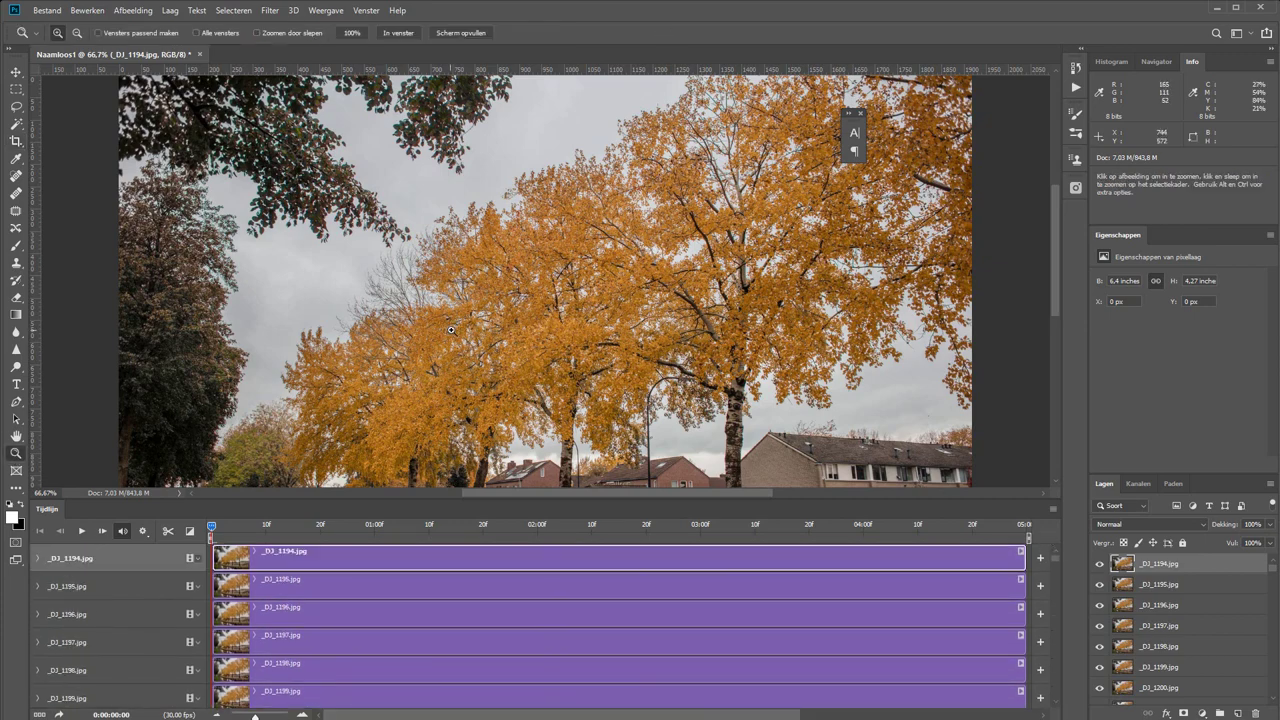
left_click(585, 291, "alt")
left_click(585, 291, "alt")
left_click(585, 291)
key("ctrl+0")
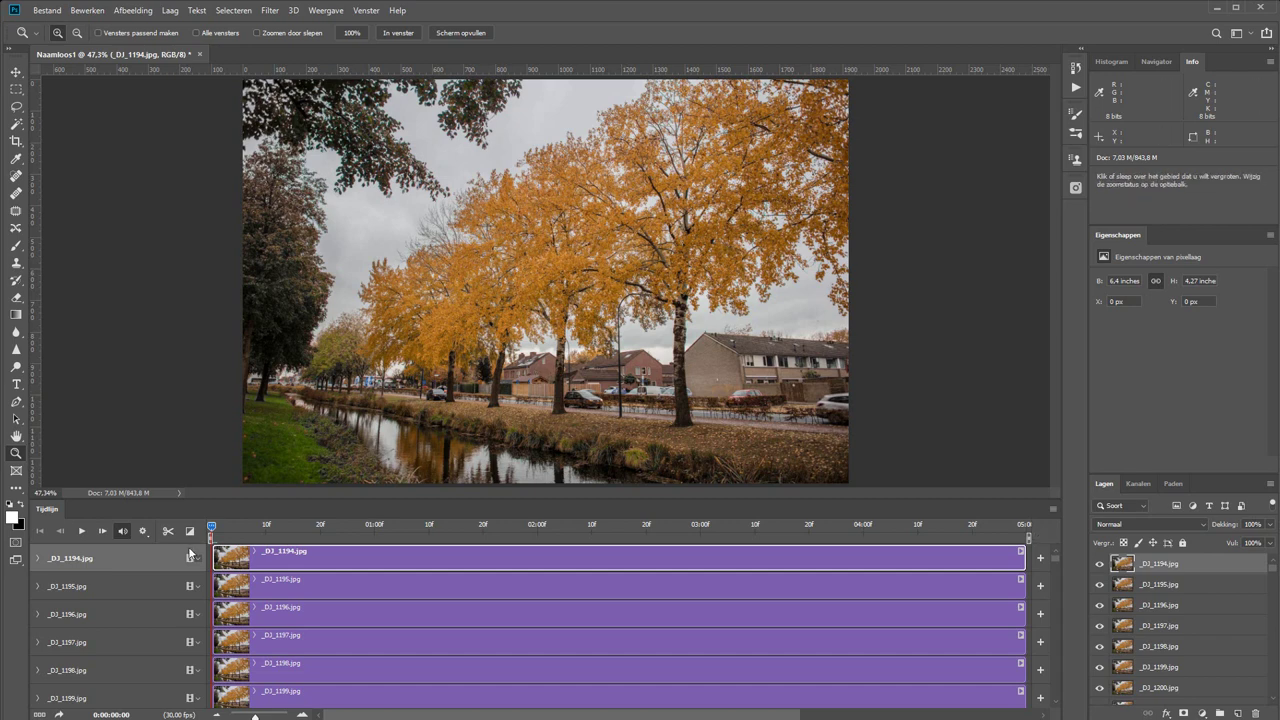
left_click(82, 531)
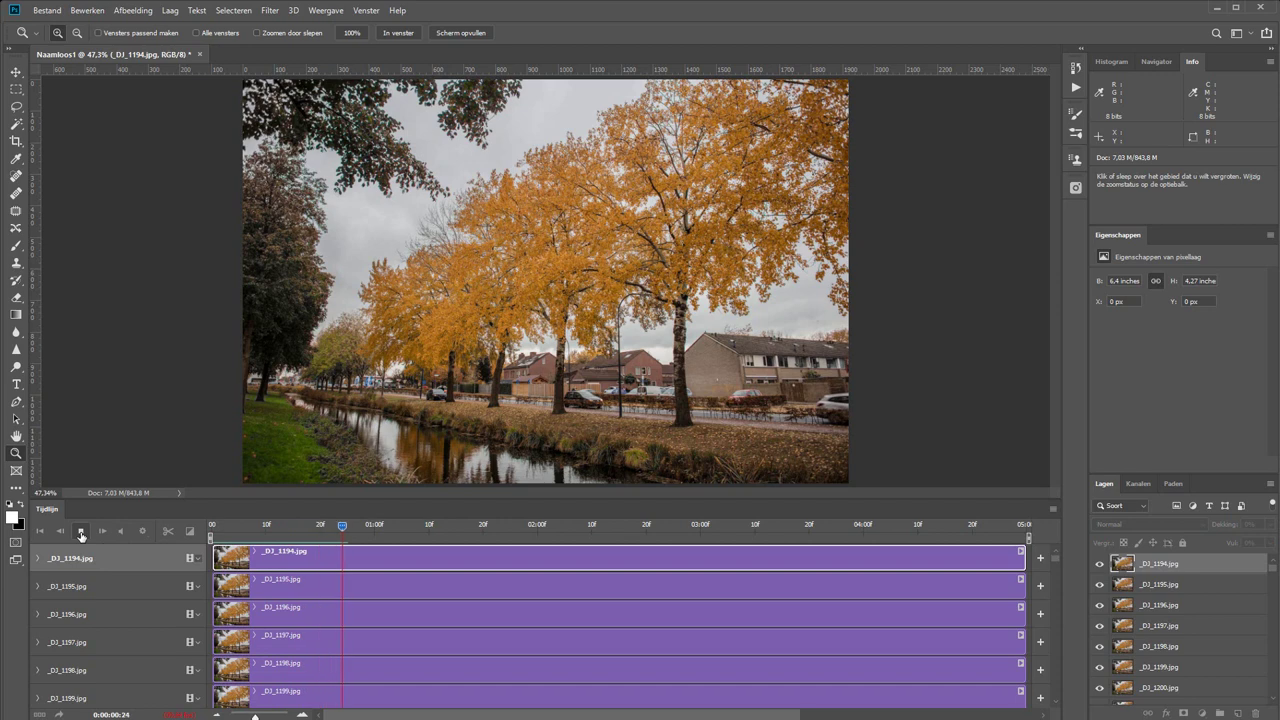
left_click(82, 531)
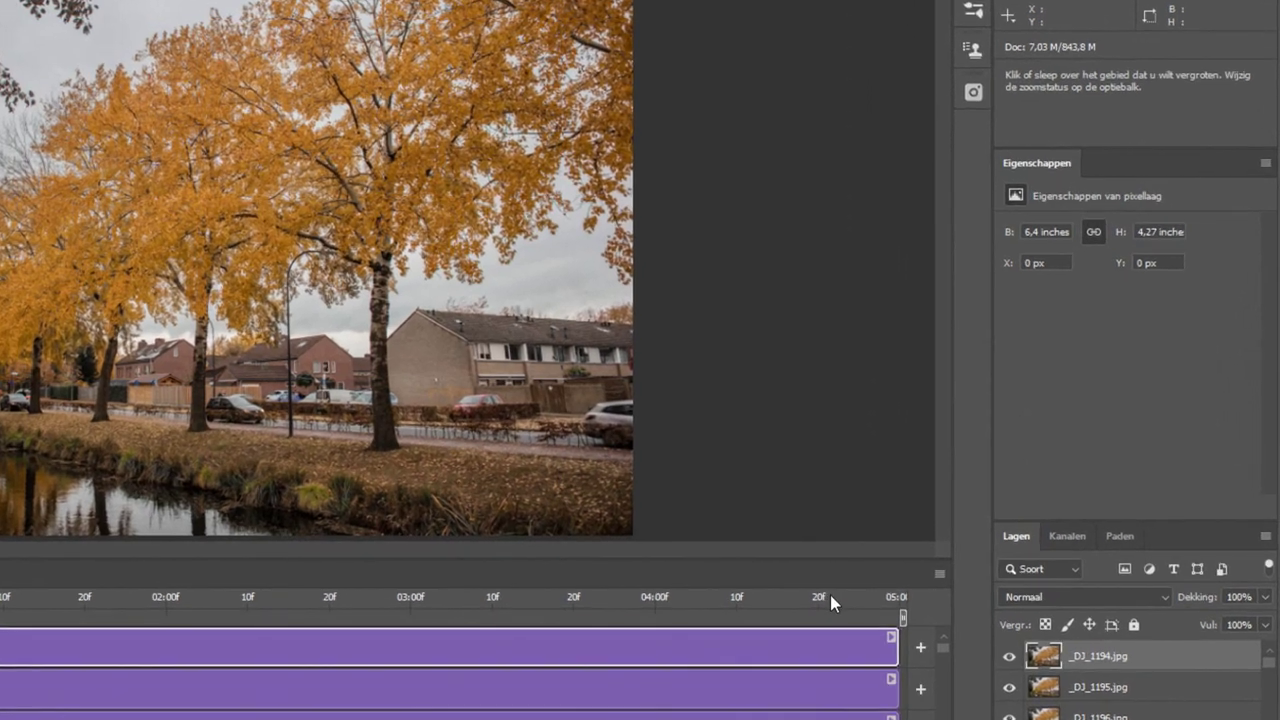
Convert the photo clips to single frames with Frames omzetten > Frames maken van clips
left_click(938, 575)
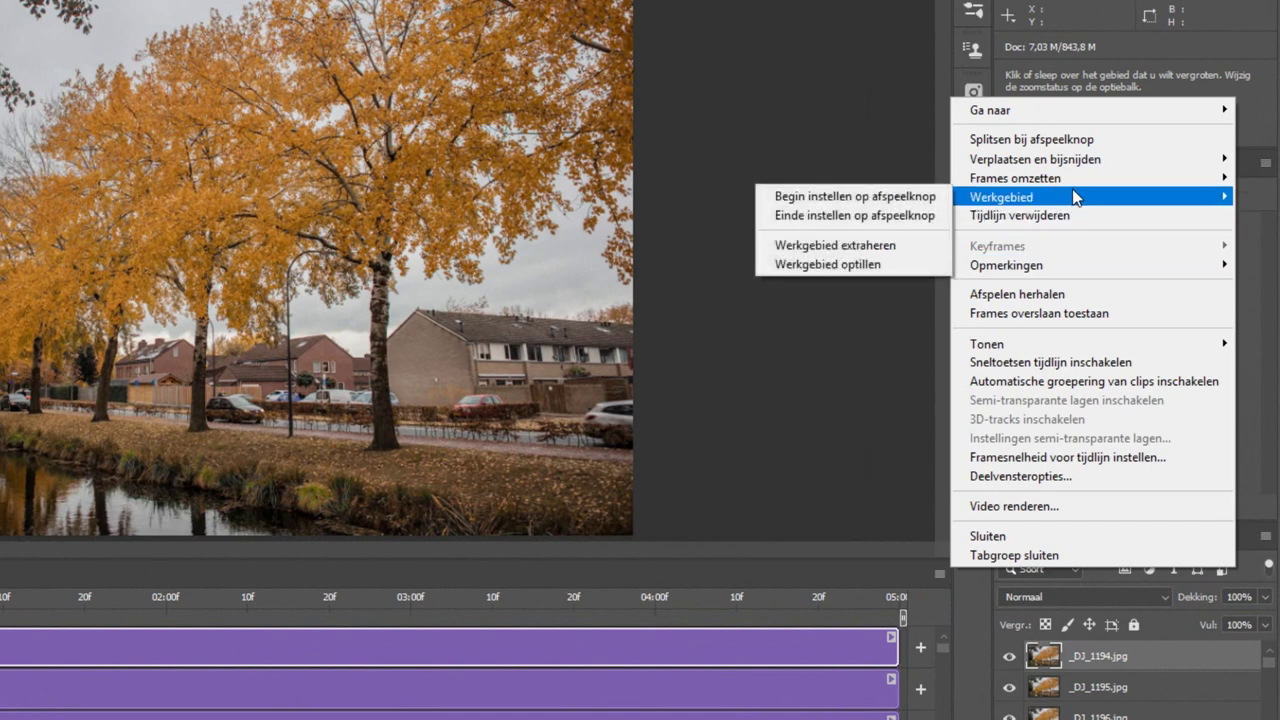
mouse_move(1040, 178)
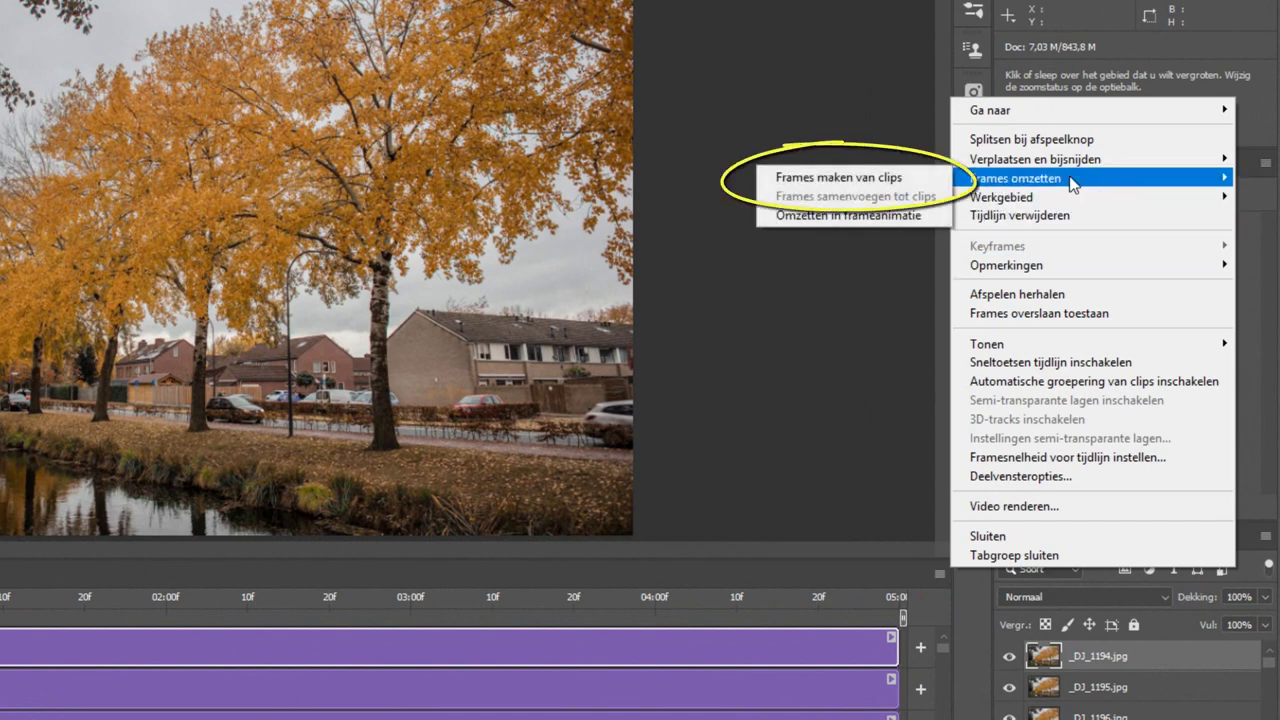
left_click(905, 178)
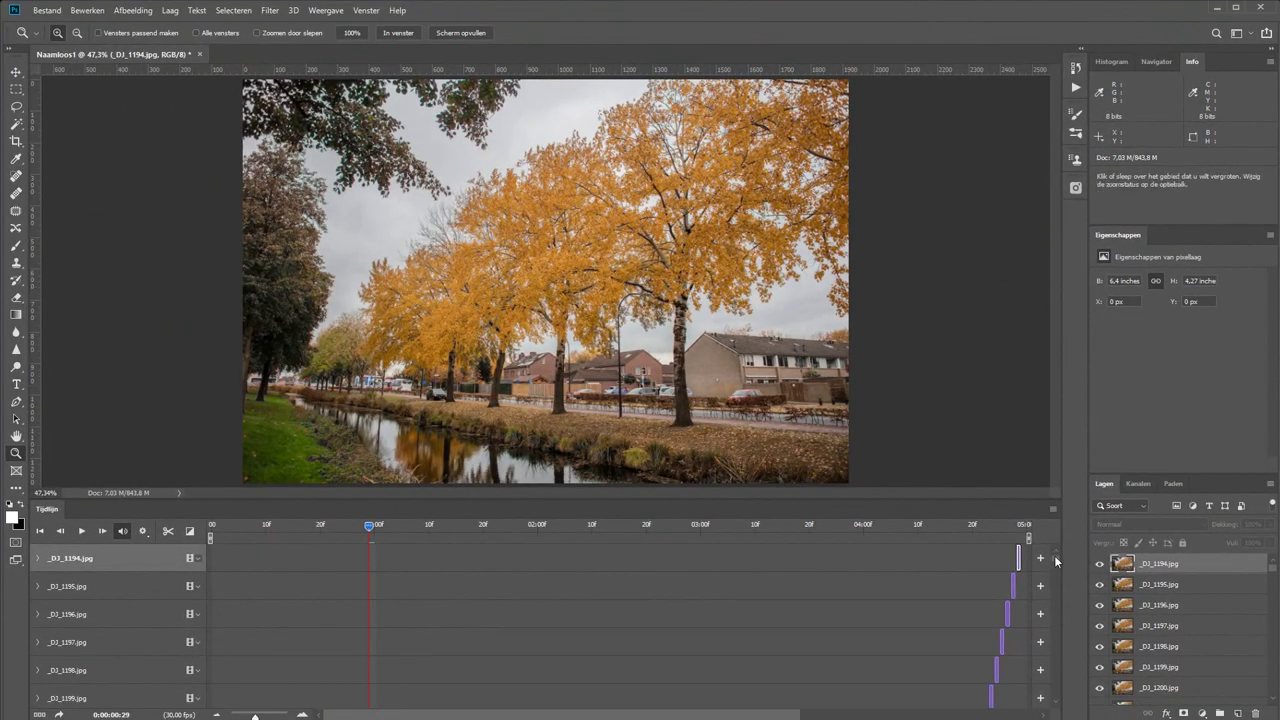
Preview playback of the staggered single-frame photo sequence
scroll(1056, 561, "down", 10)
scroll(1056, 561, "down", 10)
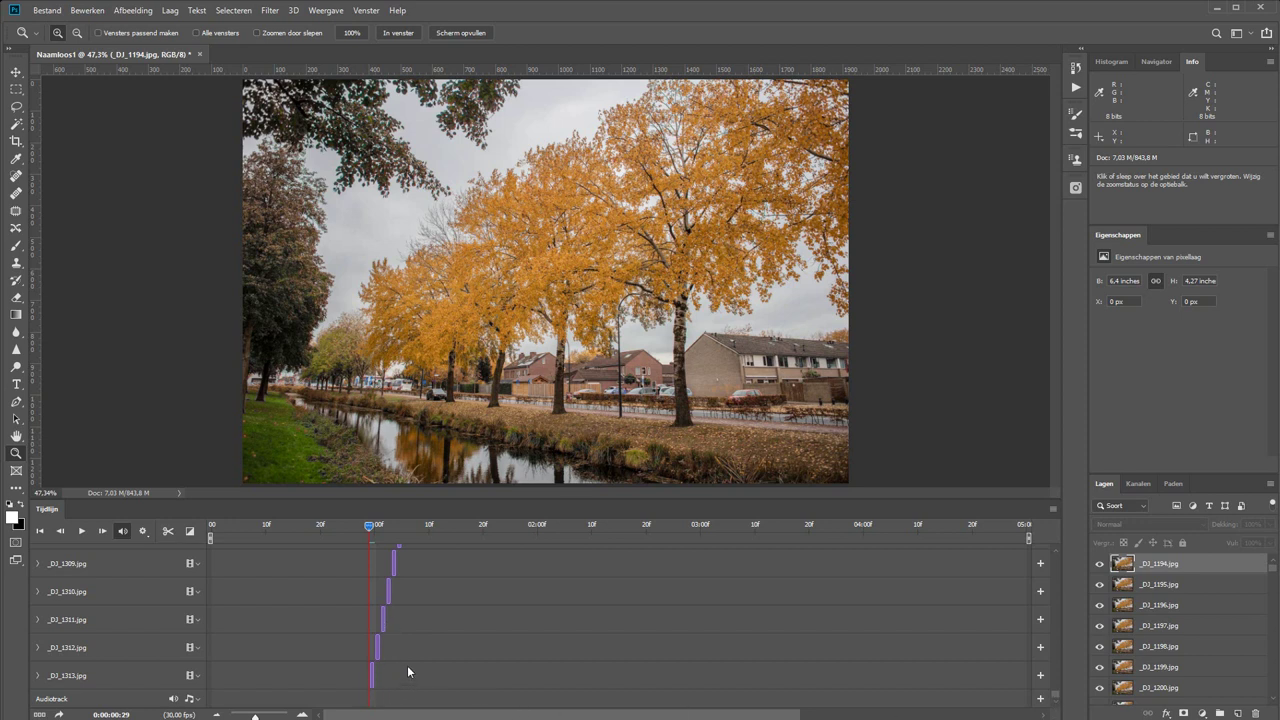
left_click(81, 531)
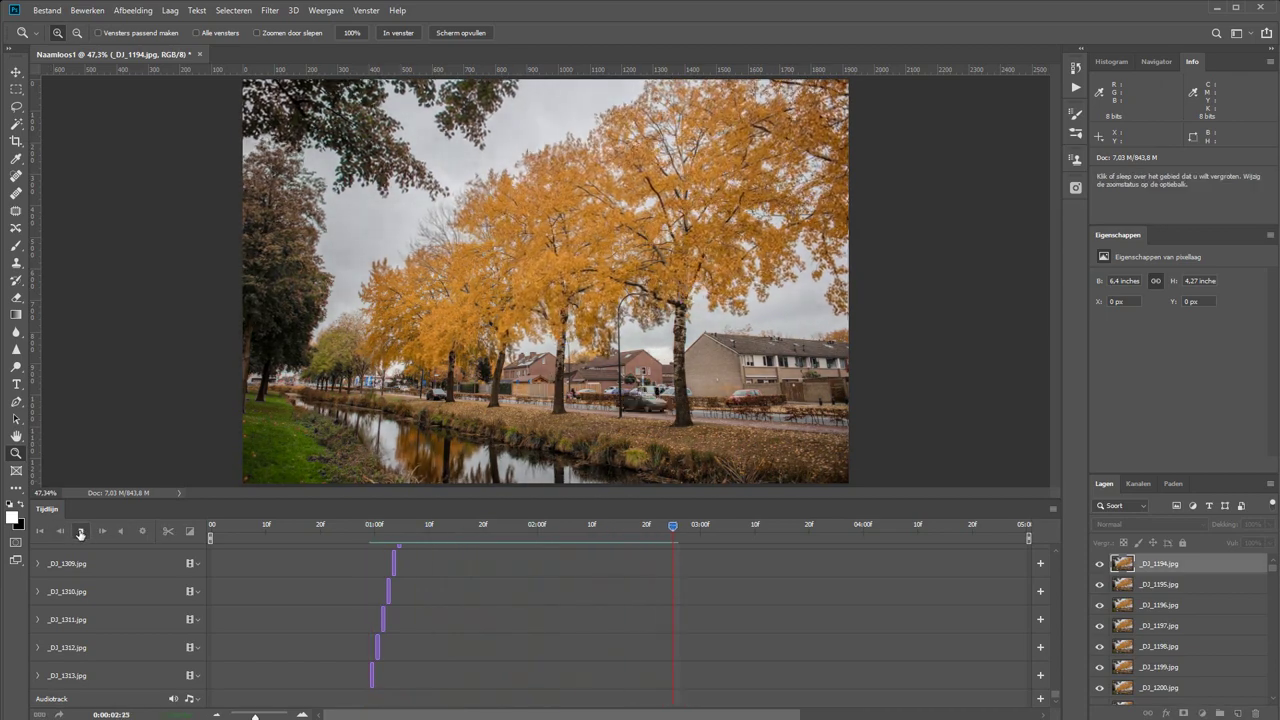
left_click(81, 531)
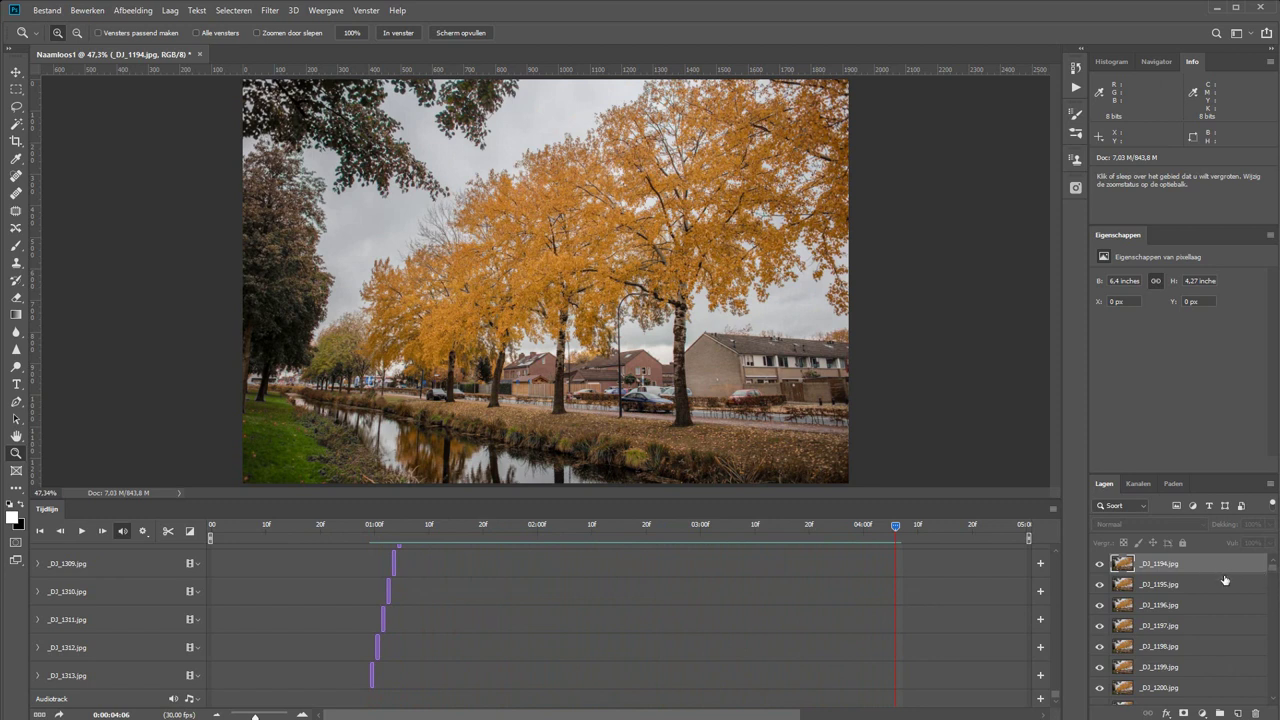
Move all clips to the start of the timeline, return to frame one, and zoom out
left_click_drag(1273, 582, 1276, 710)
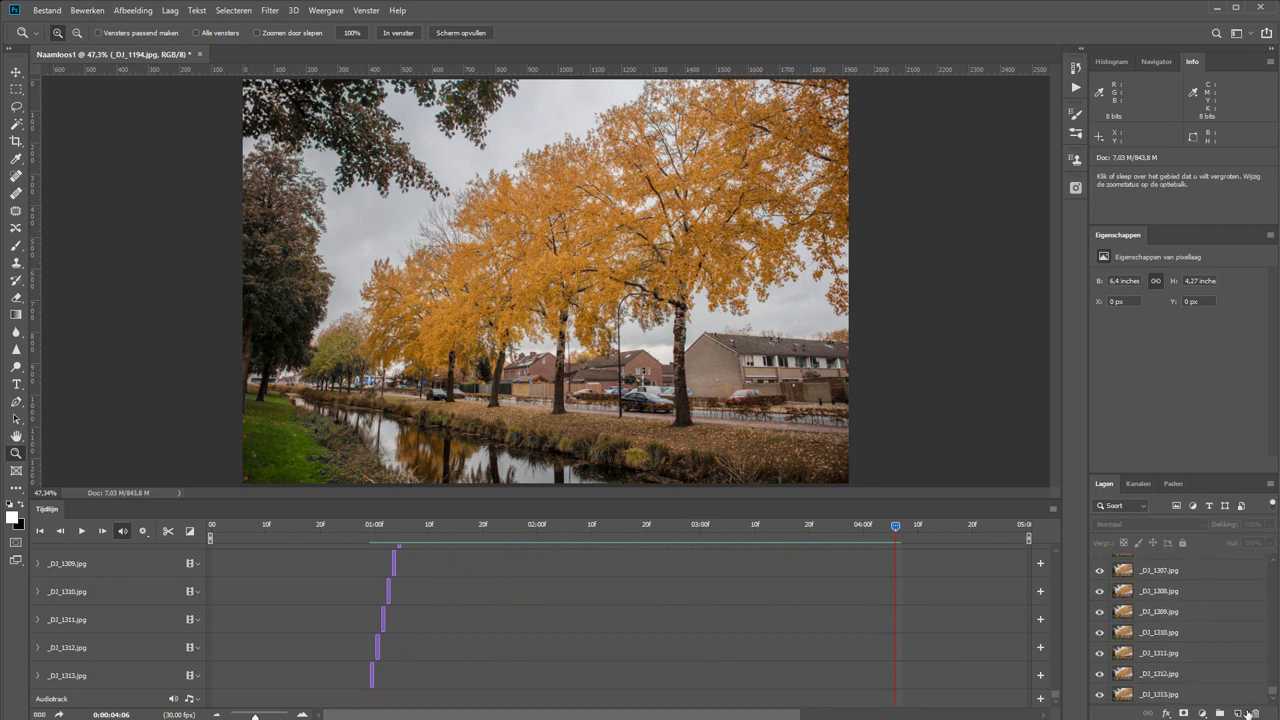
left_click(1208, 698, "shift")
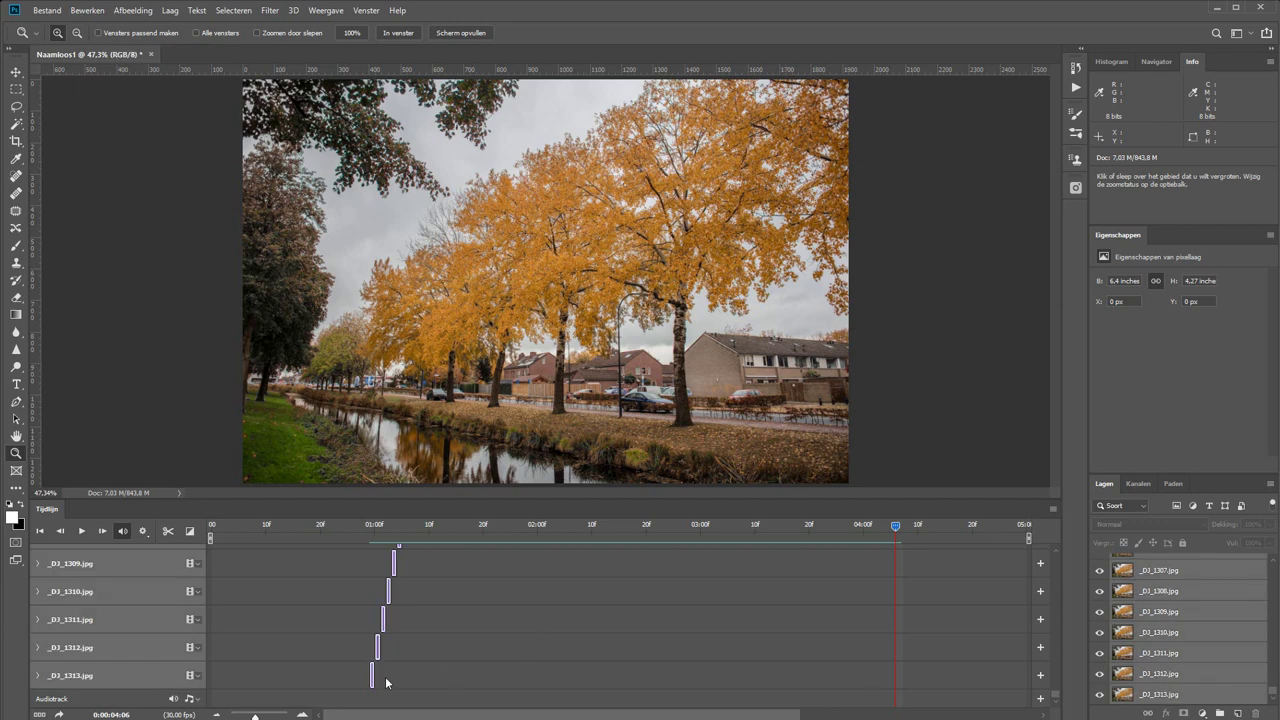
left_click_drag(640, 716, 340, 716)
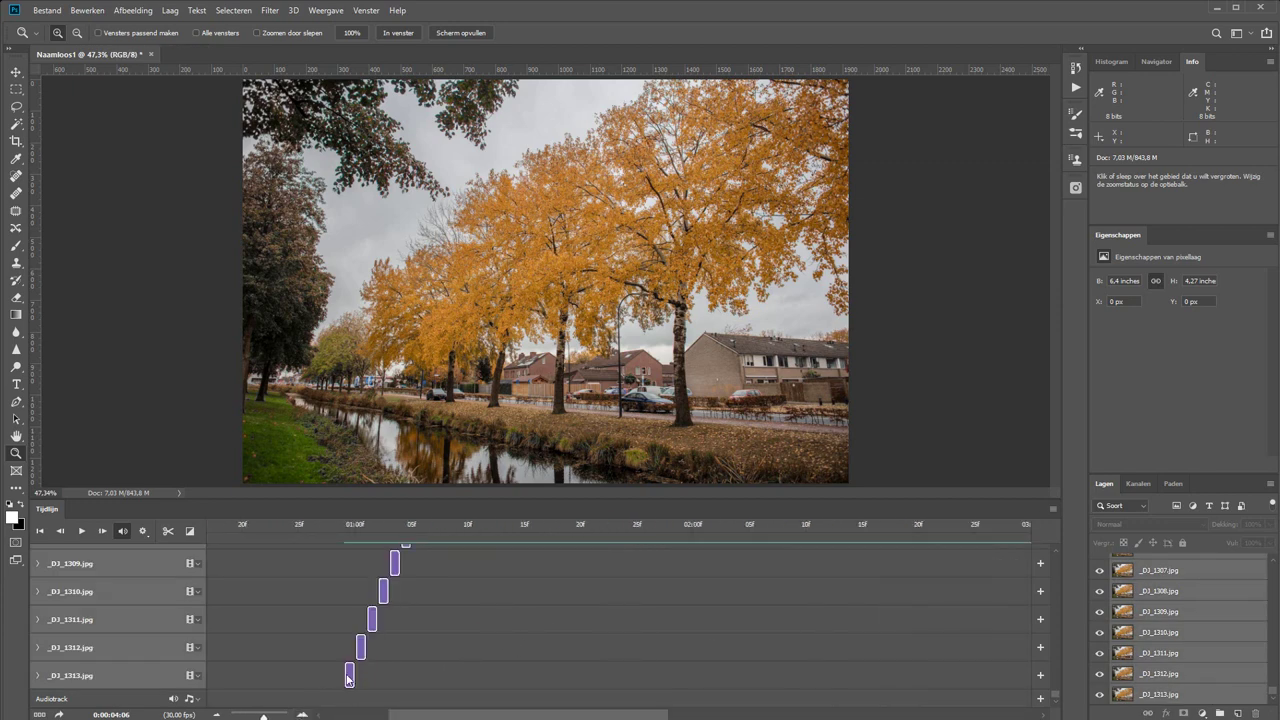
left_click_drag(479, 677, 172, 679)
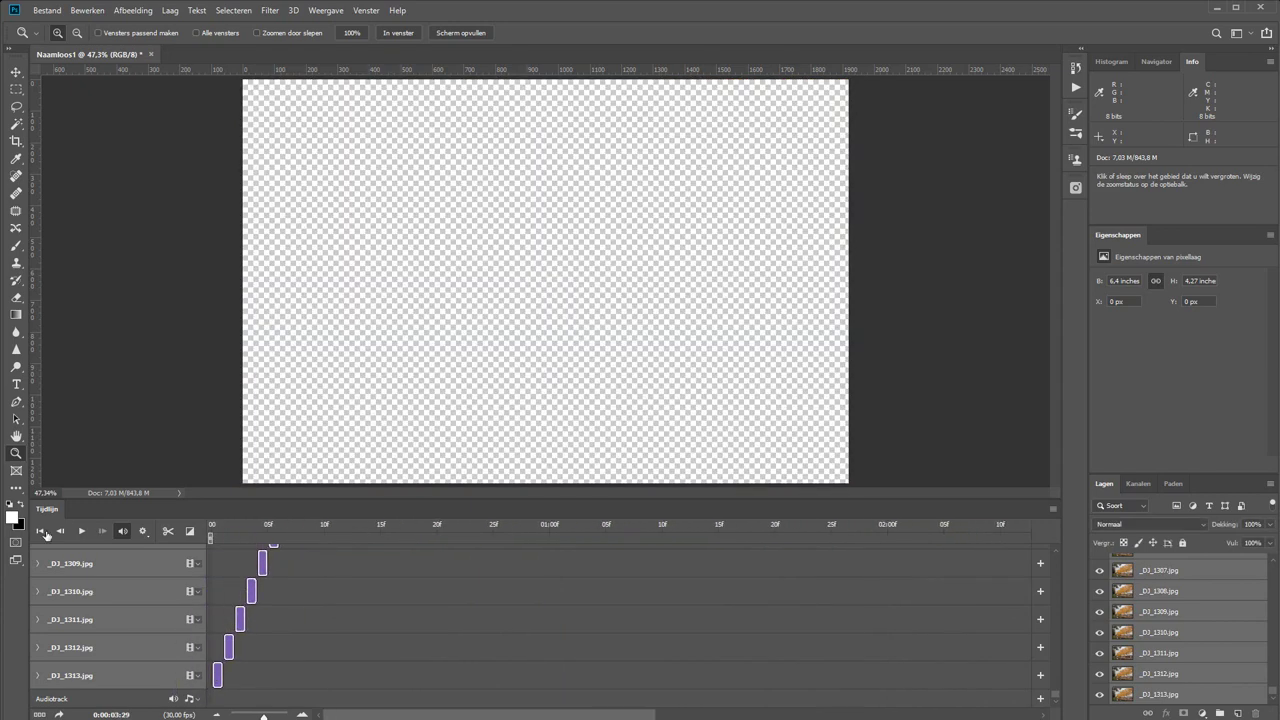
key("Home")
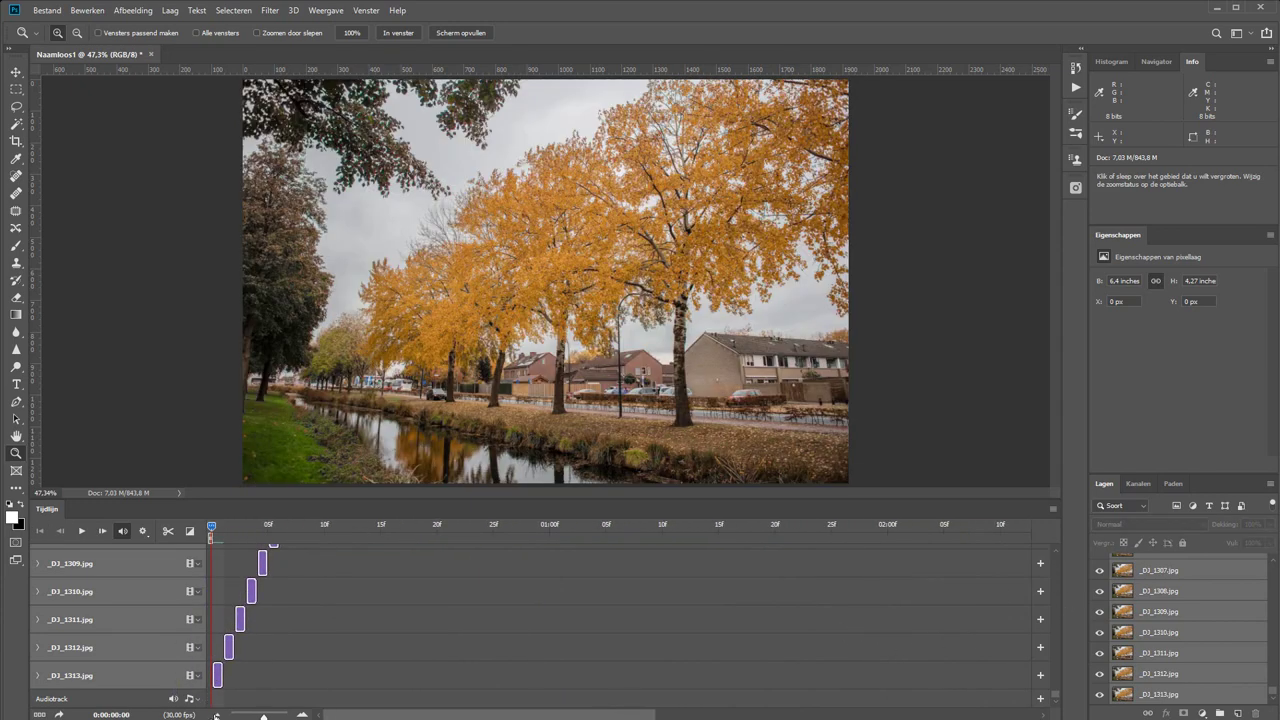
left_click(216, 716)
left_click(216, 716)
left_click(216, 716)
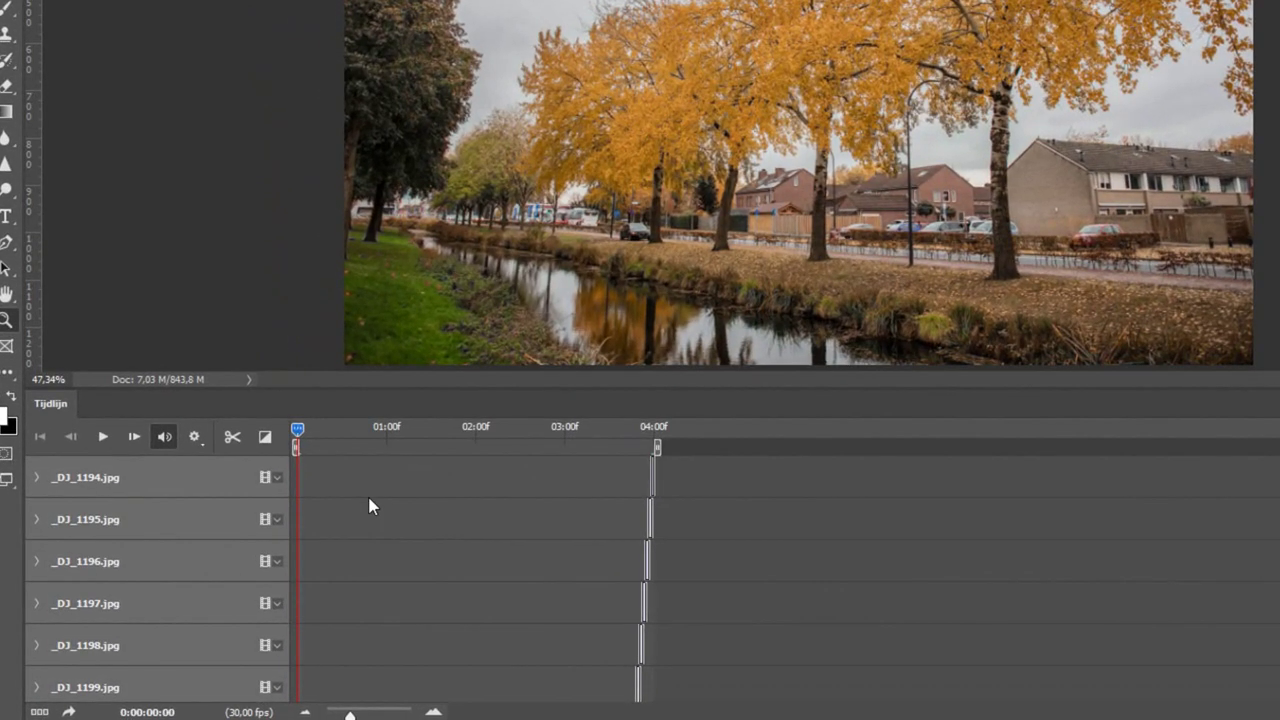
Merge all photo clips into the Videogroep 1 video group and zoom the timeline in
left_click(277, 479)
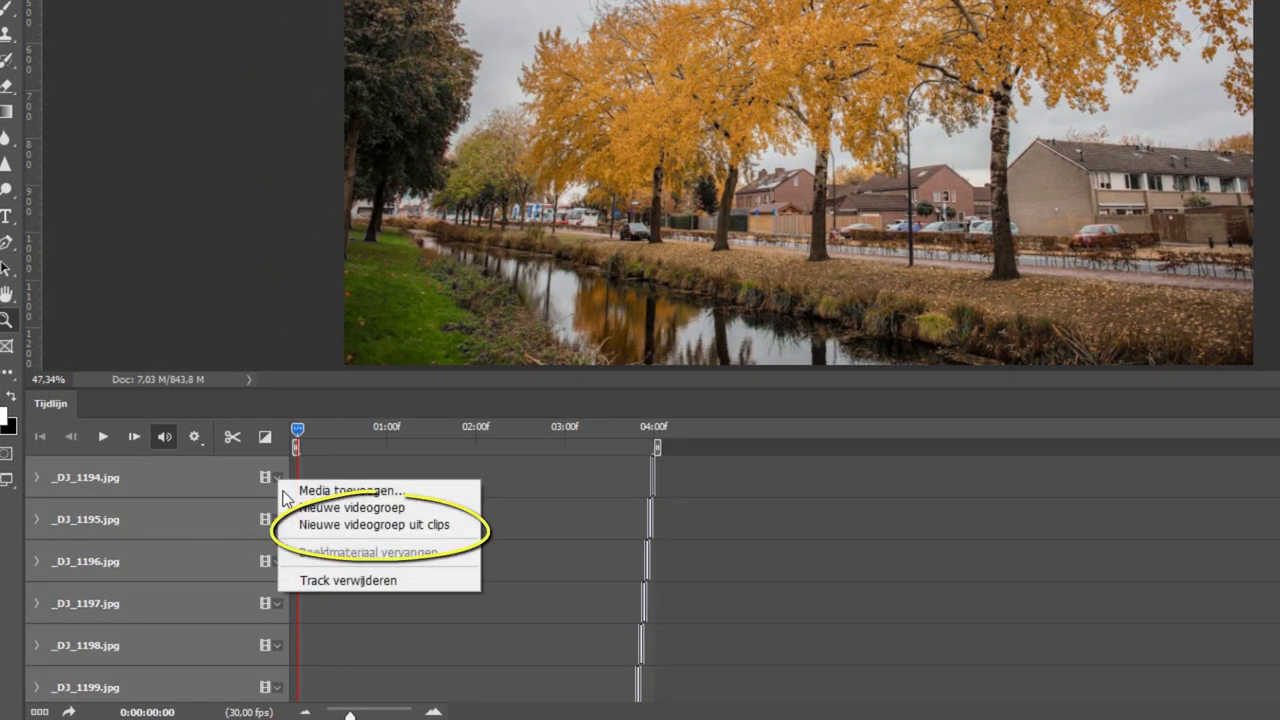
left_click(397, 527)
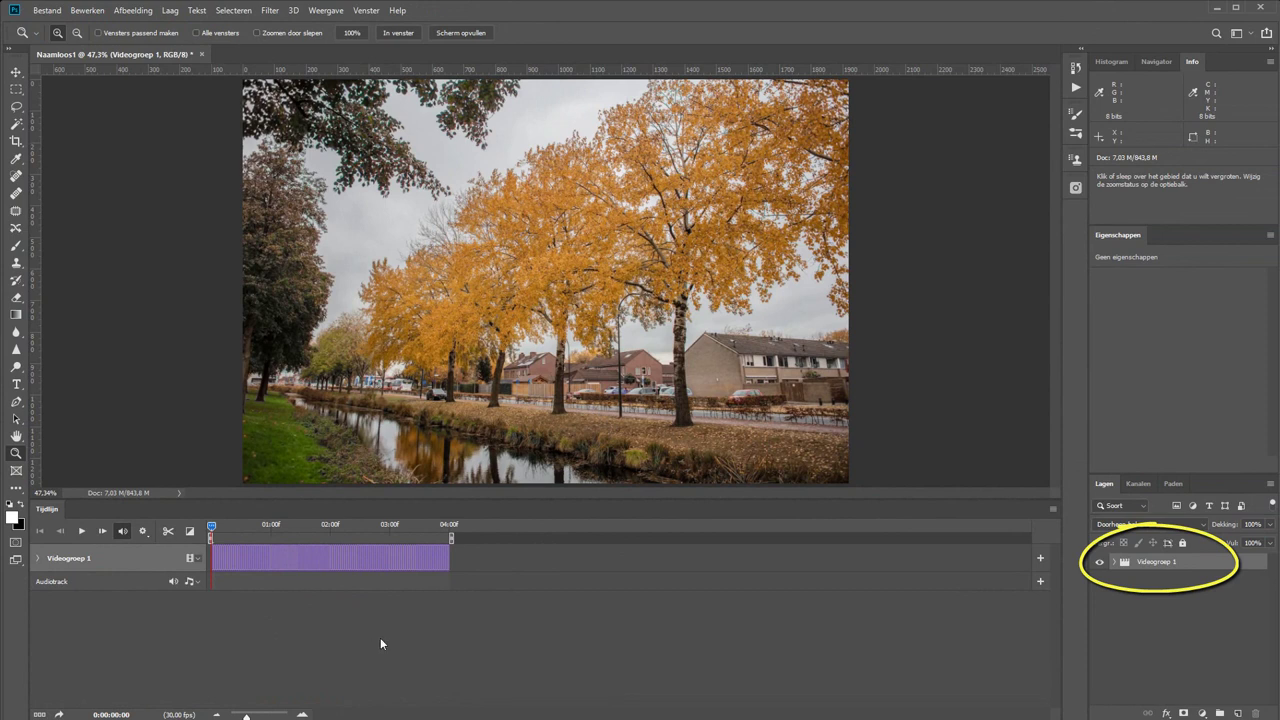
left_click(302, 714)
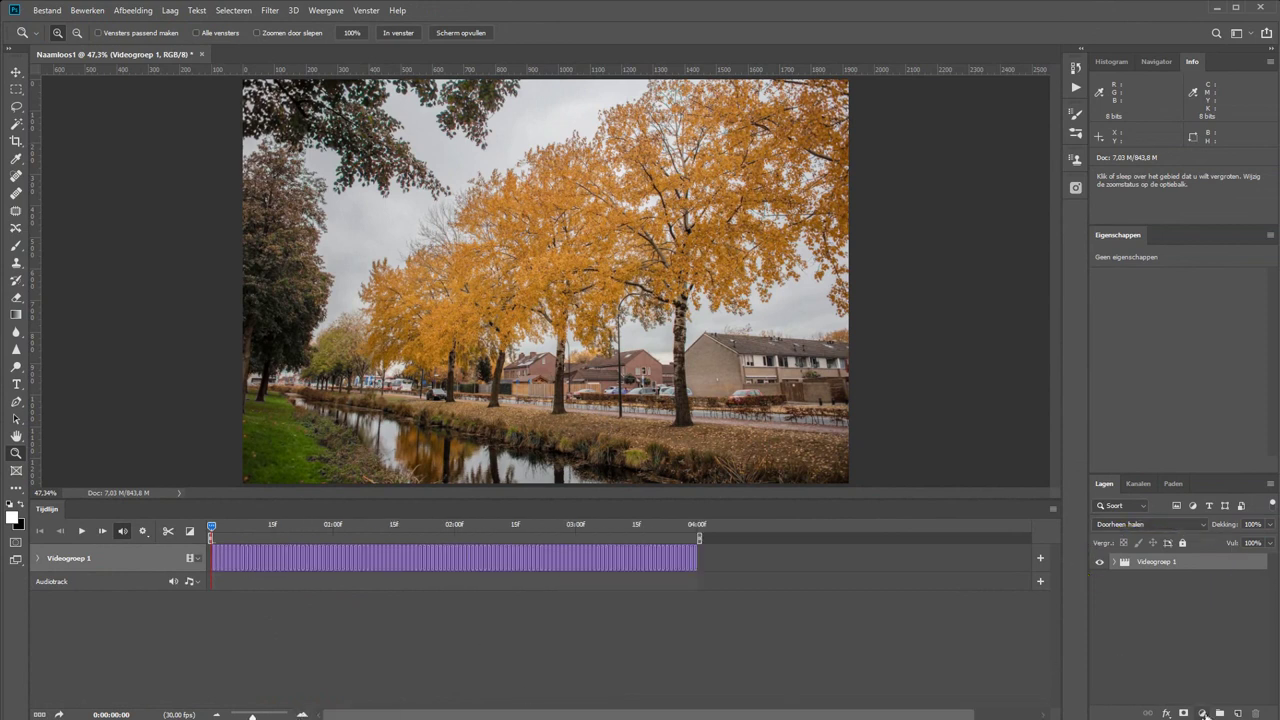
Add a Curves adjustment layer with a control point in the middle of the curve
left_click(1202, 713)
left_click(1195, 549)
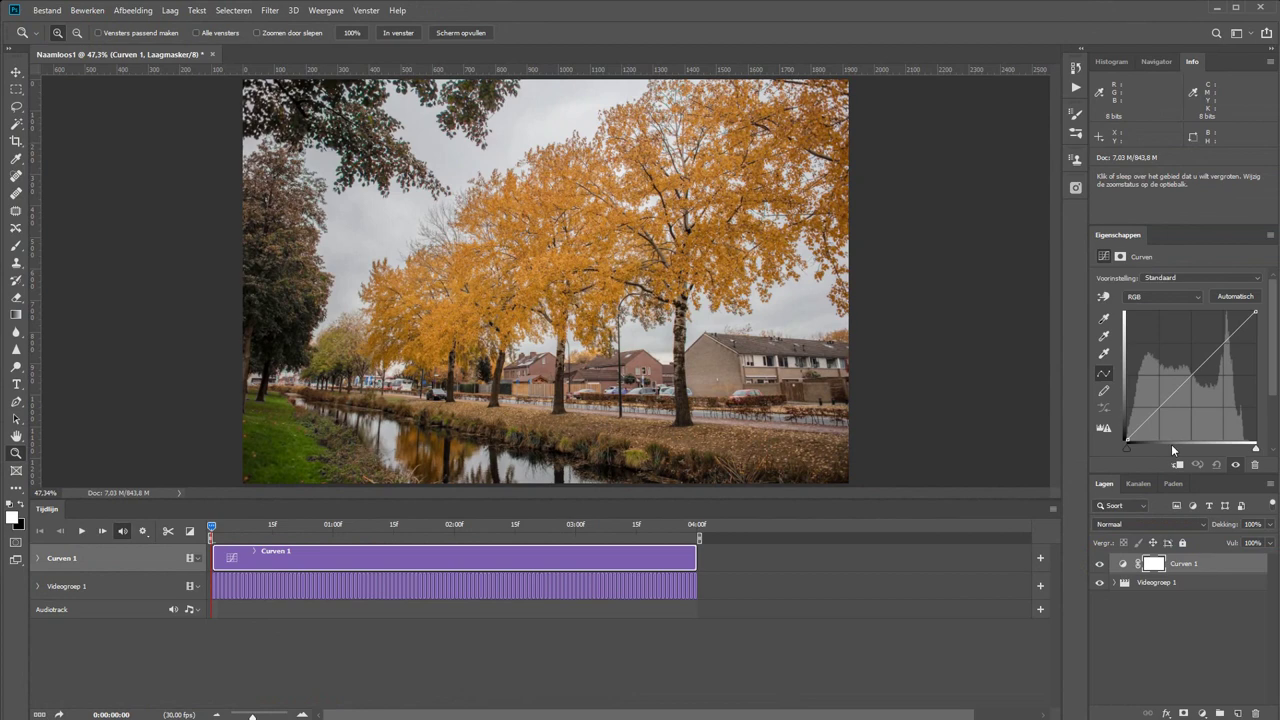
left_click(1182, 379)
Add a Hue/Saturation layer with saturation +15 and yellows lowered to -12
left_click(1202, 713)
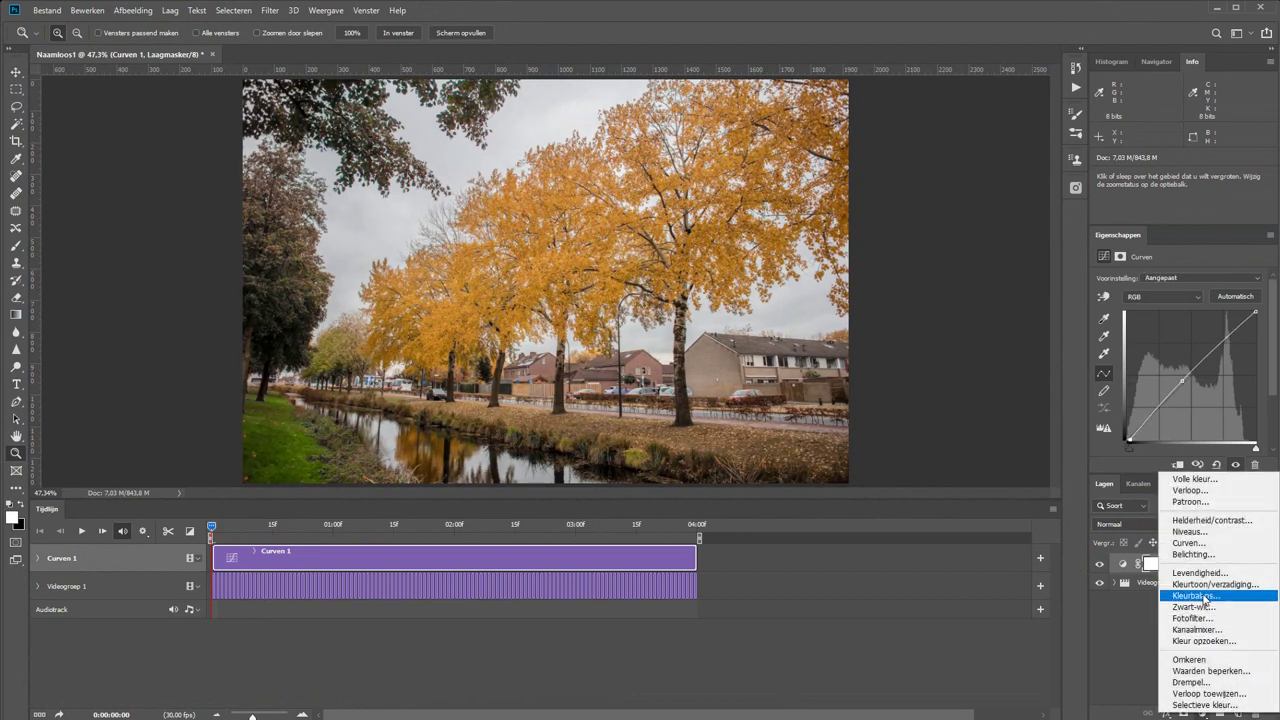
left_click(1215, 584)
left_click_drag(1178, 355, 1190, 355)
left_click(1104, 297)
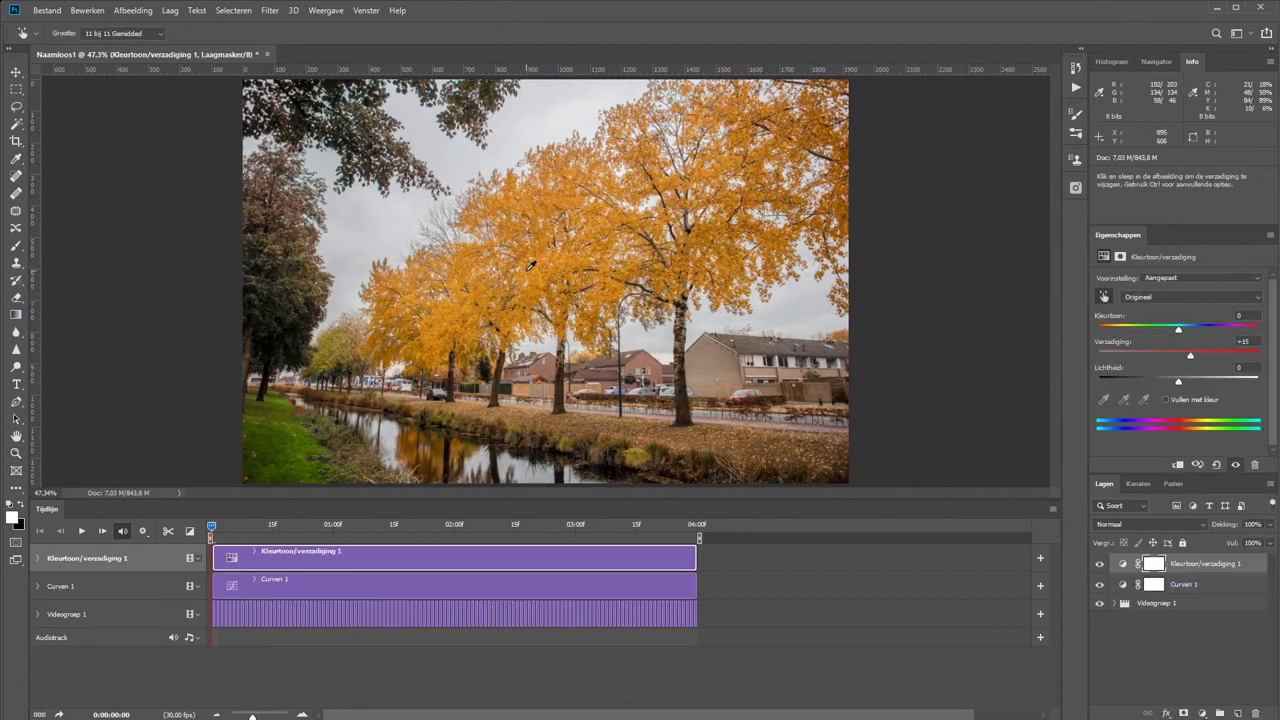
left_click_drag(531, 265, 504, 265)
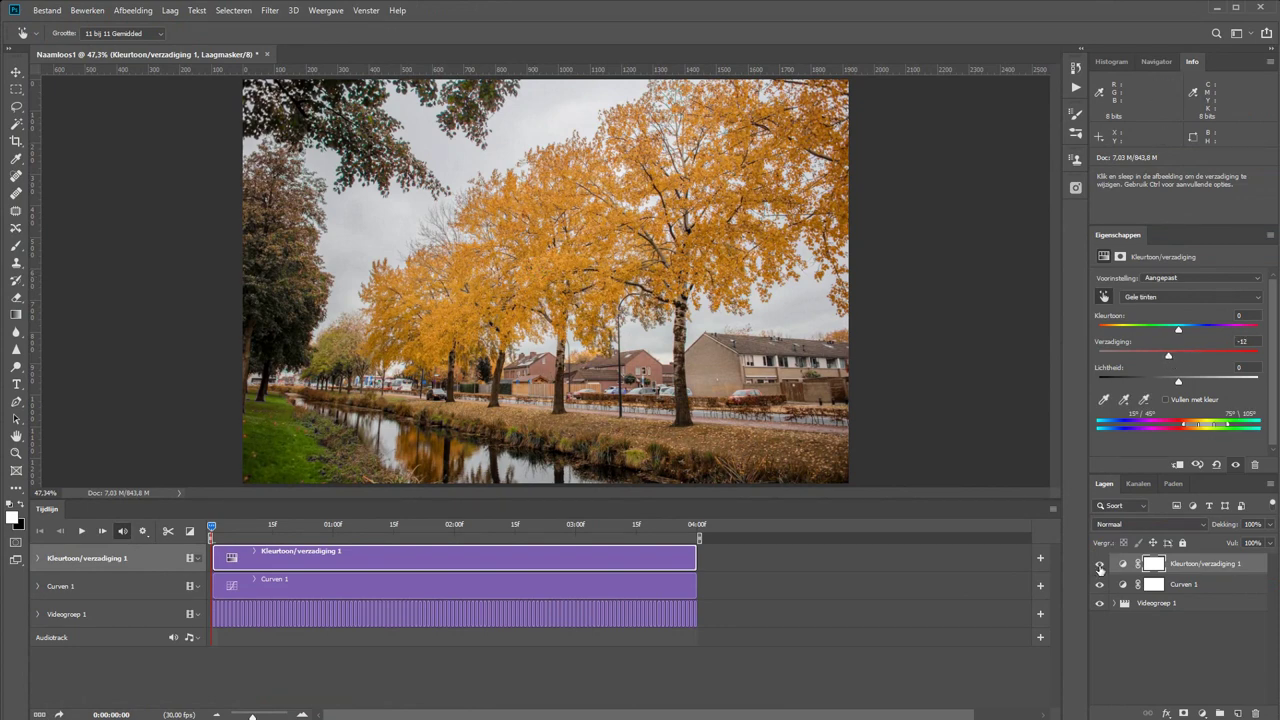
left_click(1188, 680)
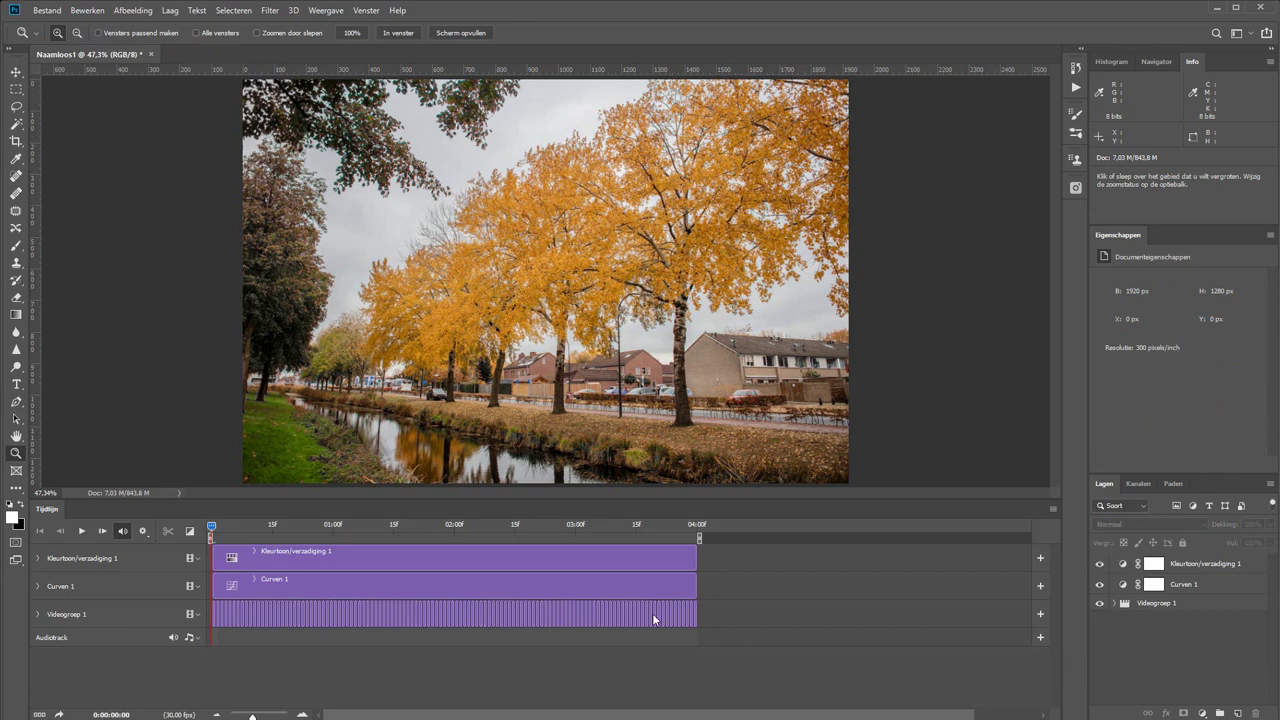
Crop the image with the 16 : 9 preset to 1920 × 1080 px
left_click(15, 141)
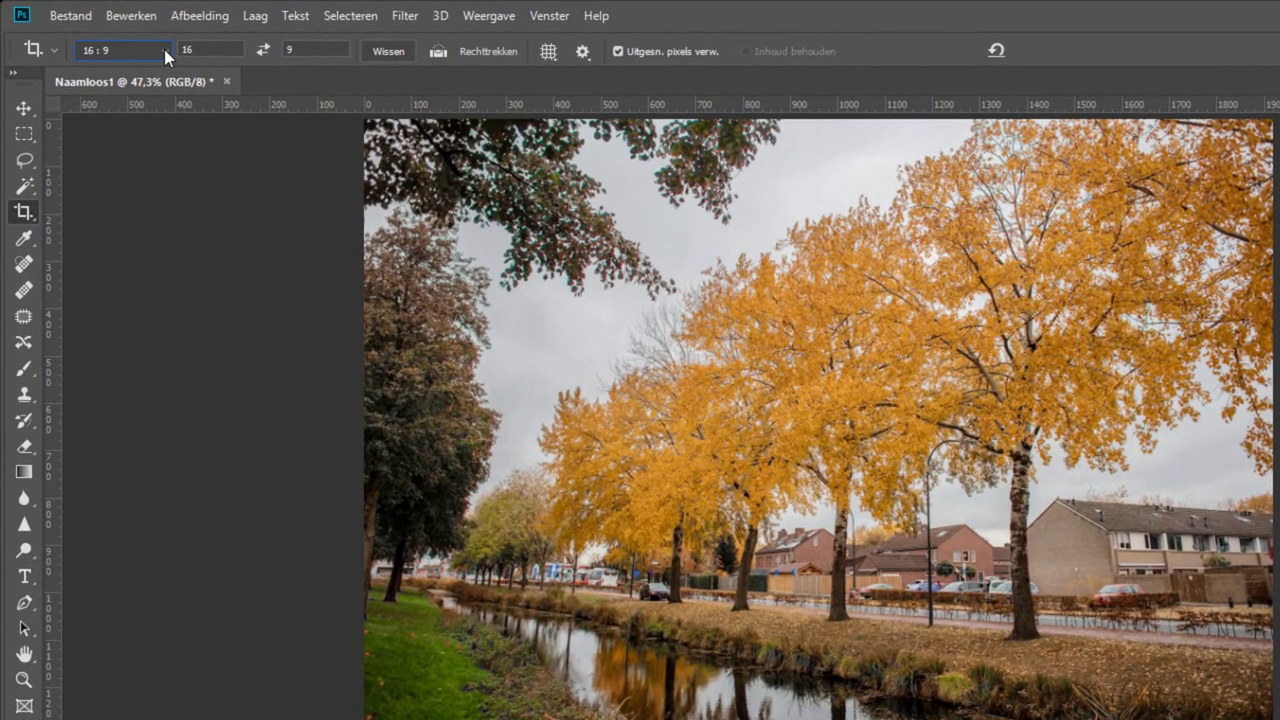
left_click(110, 35)
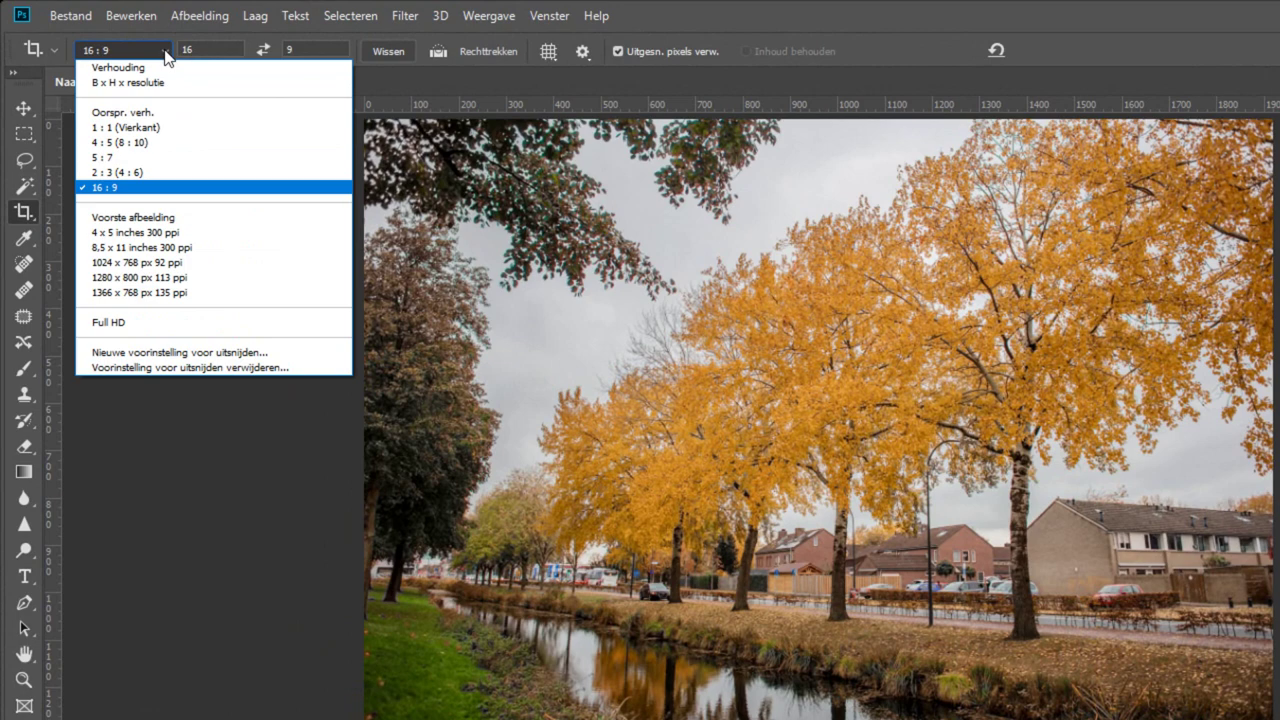
left_click(166, 52)
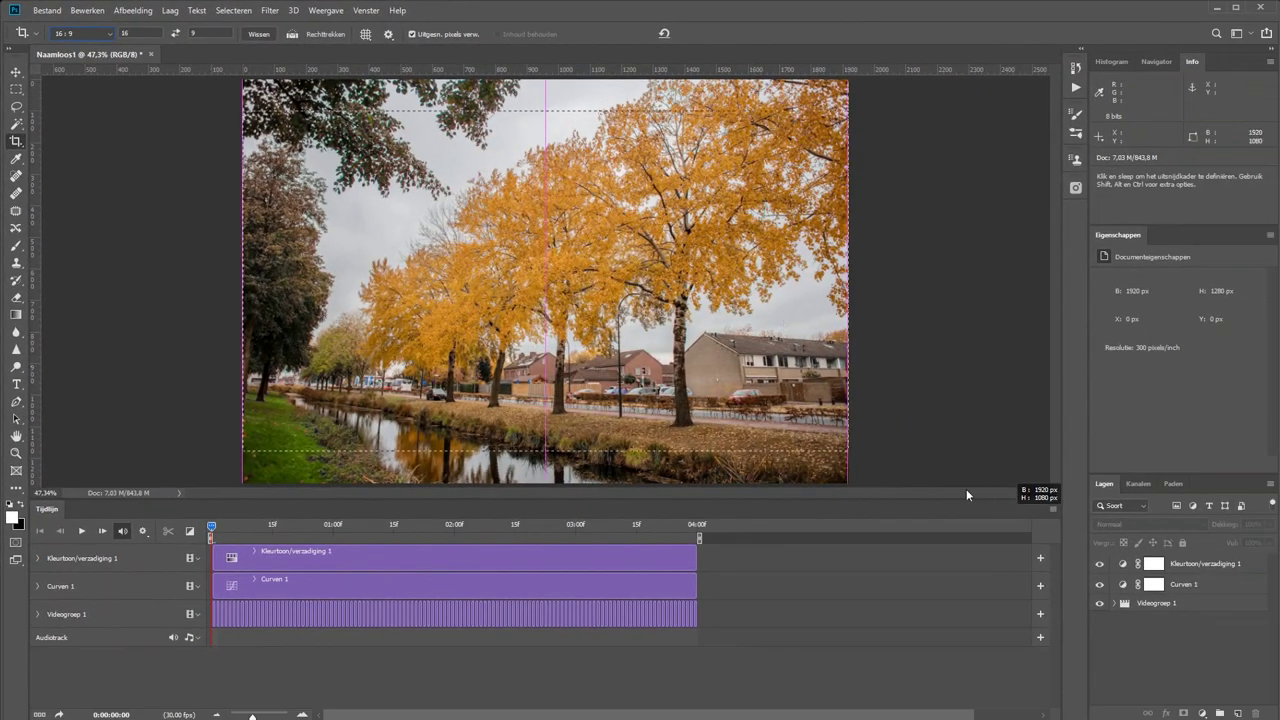
double_click(770, 432)
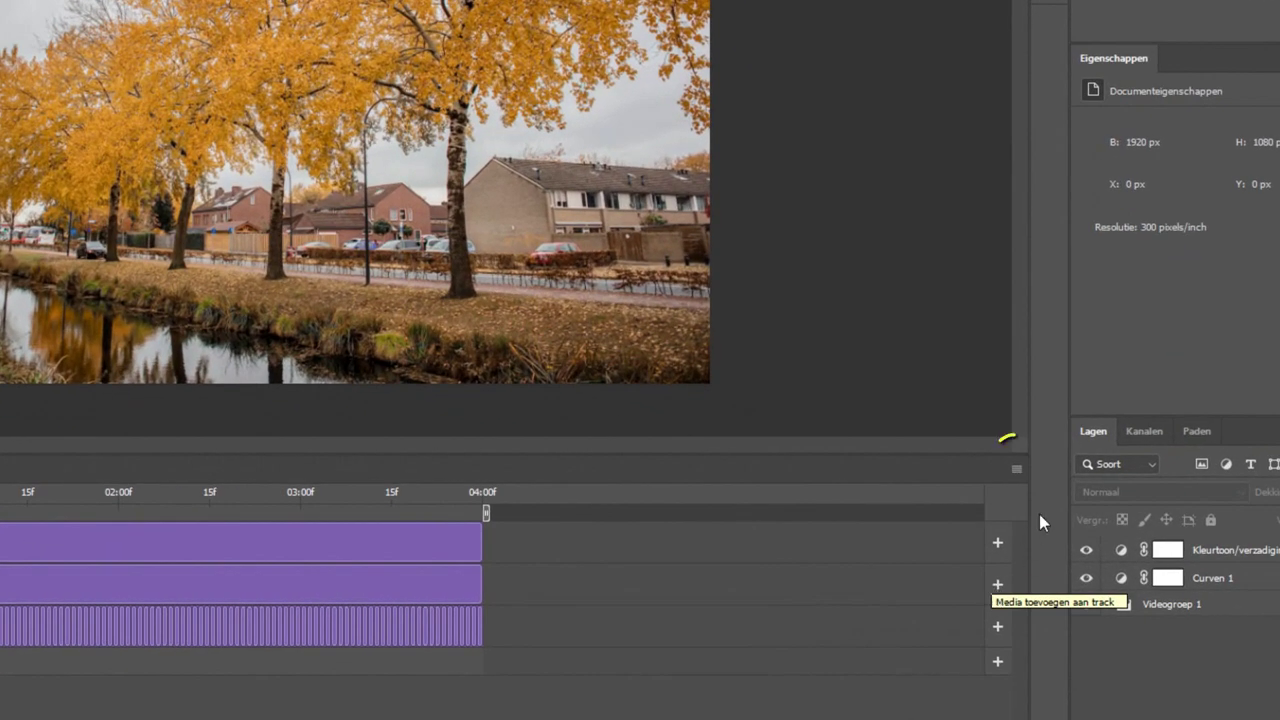
Render all frames of the timeline as the video hyperlapse.mp4 via Video renderen
left_click(1017, 468)
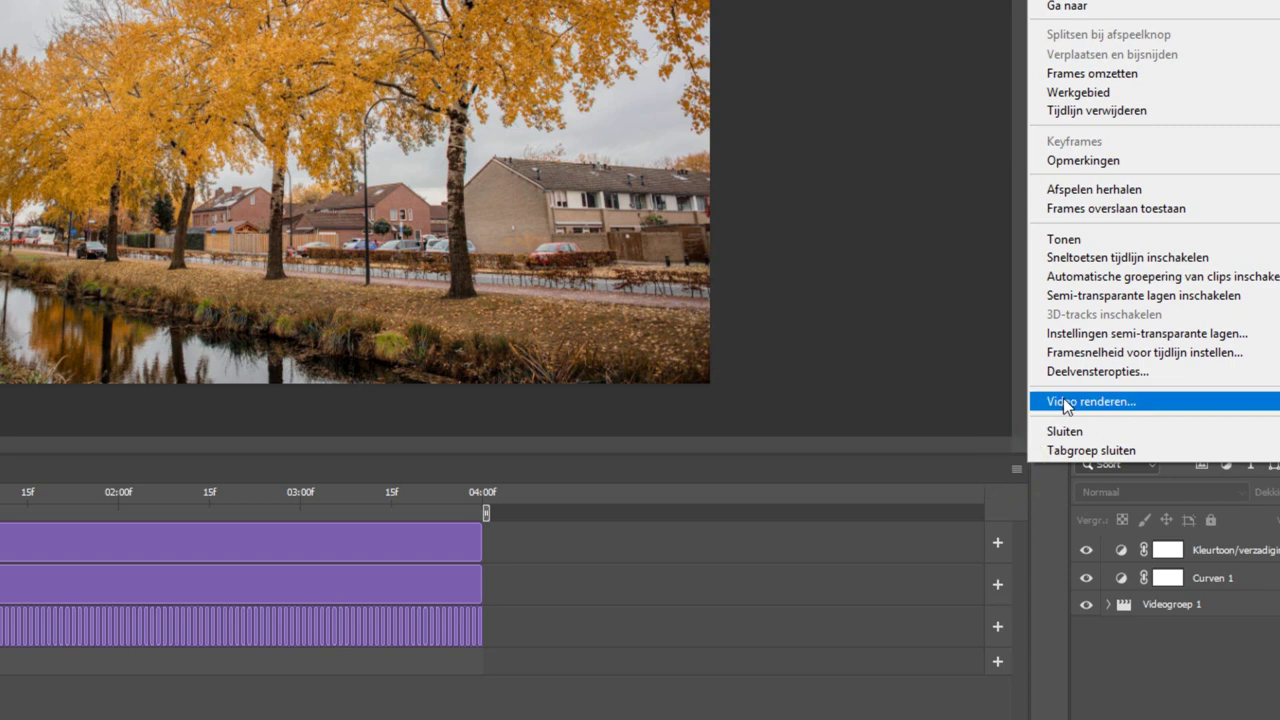
left_click(1065, 401)
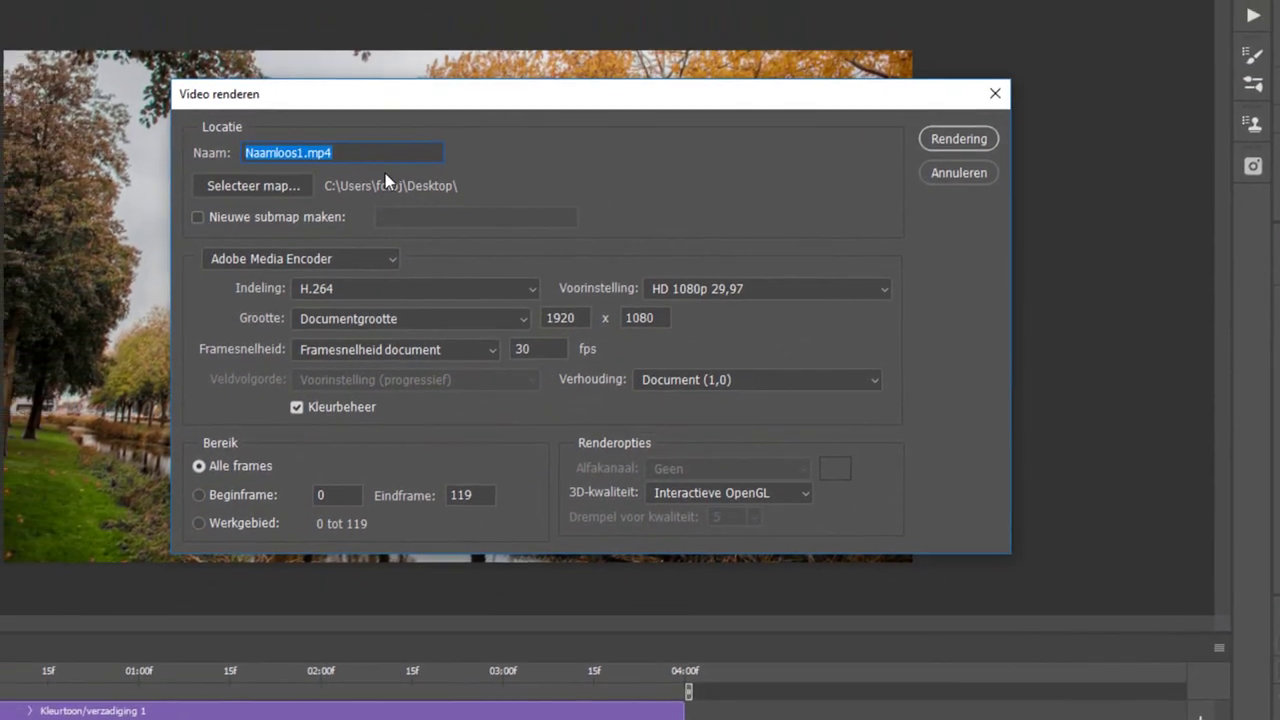
type("hy")
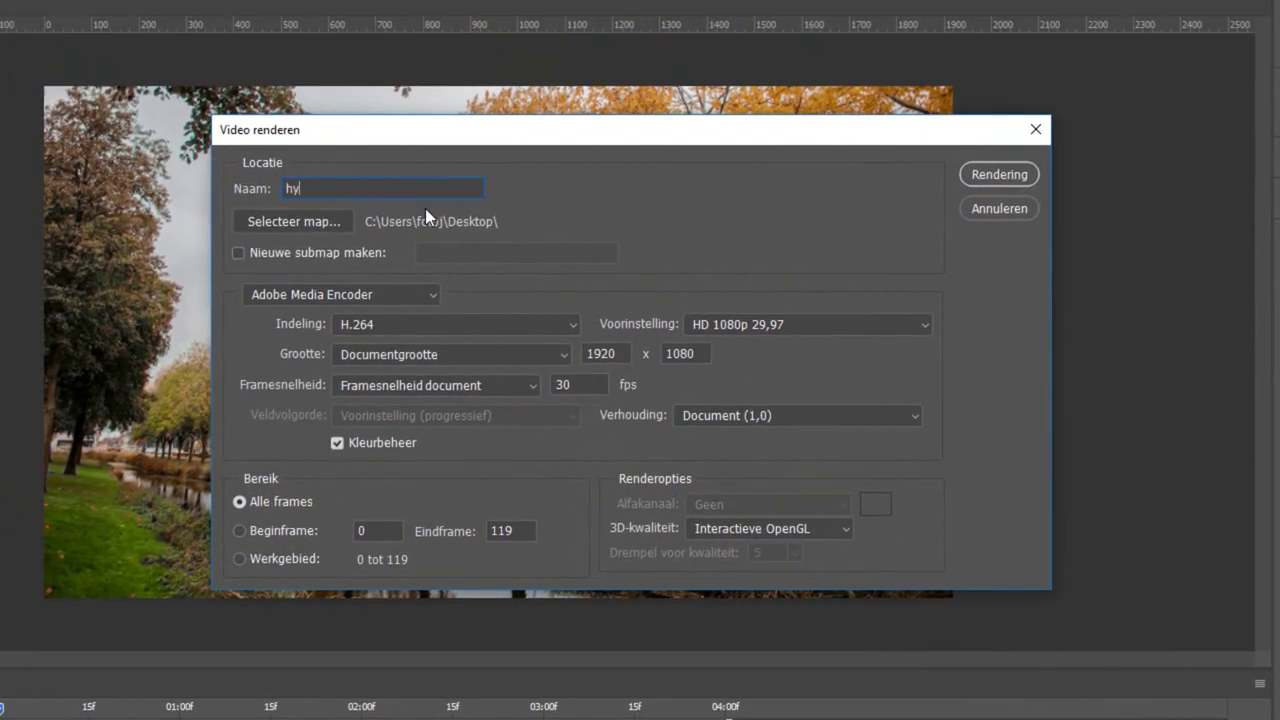
type("perlapse")
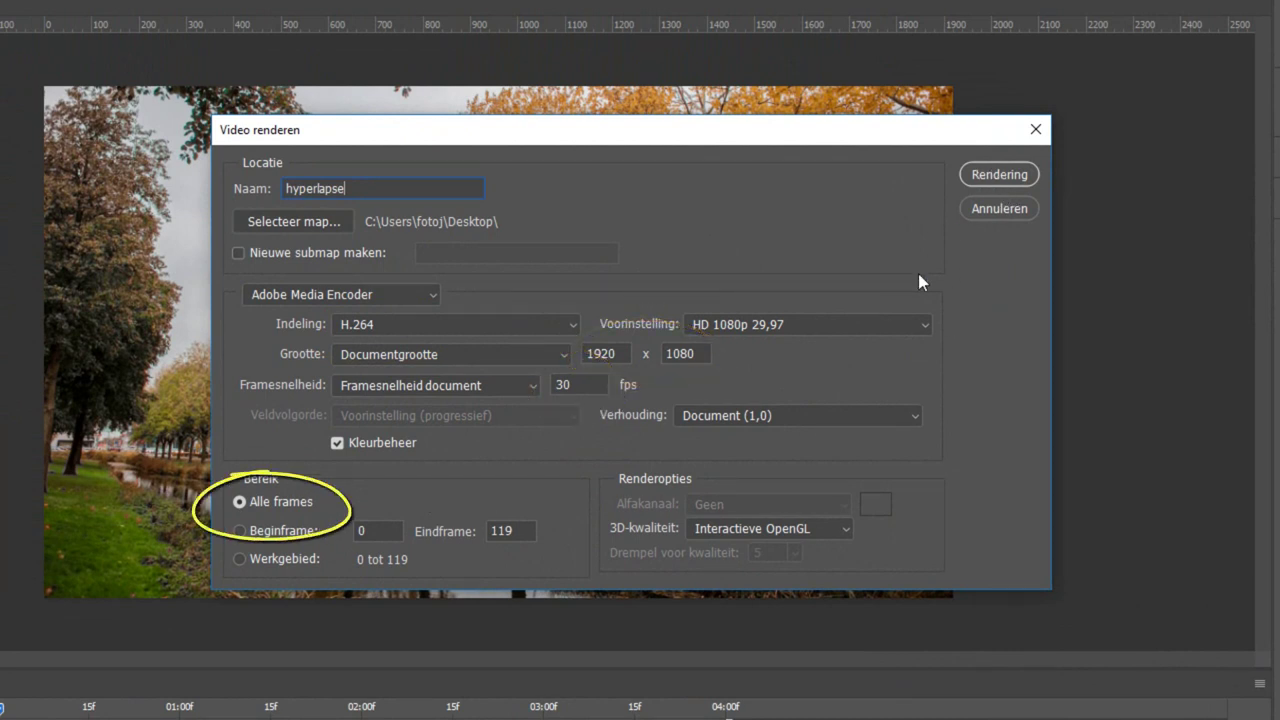
left_click(999, 174)
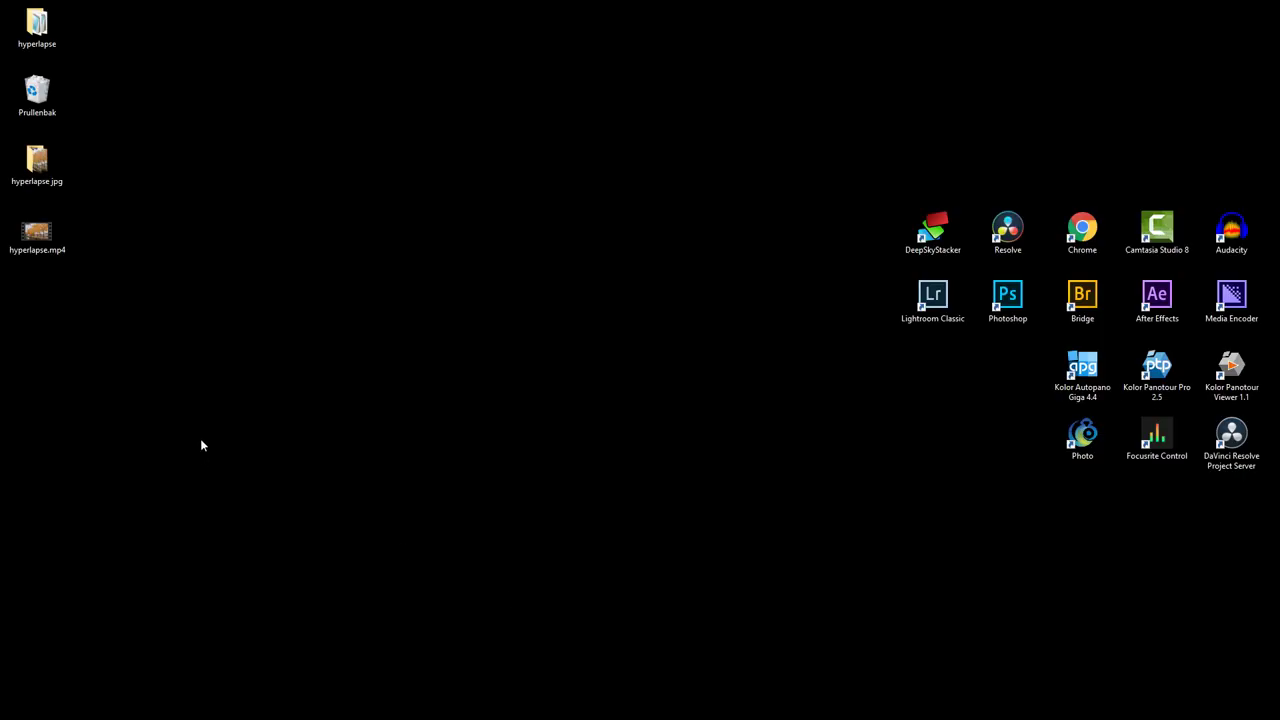
Move hyperlapse.mp4 onto the desktop beside the hyperlapse.jpg folder and play it
left_click_drag(35, 236, 337, 232)
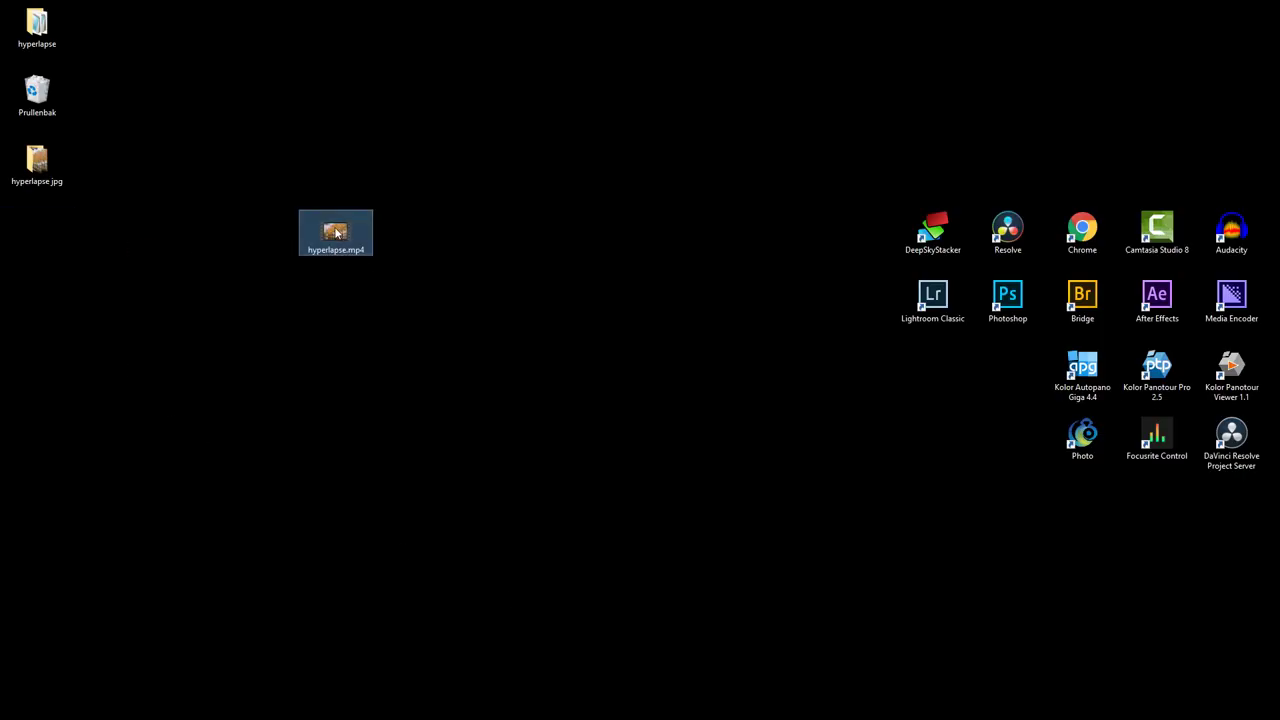
double_click(336, 231)
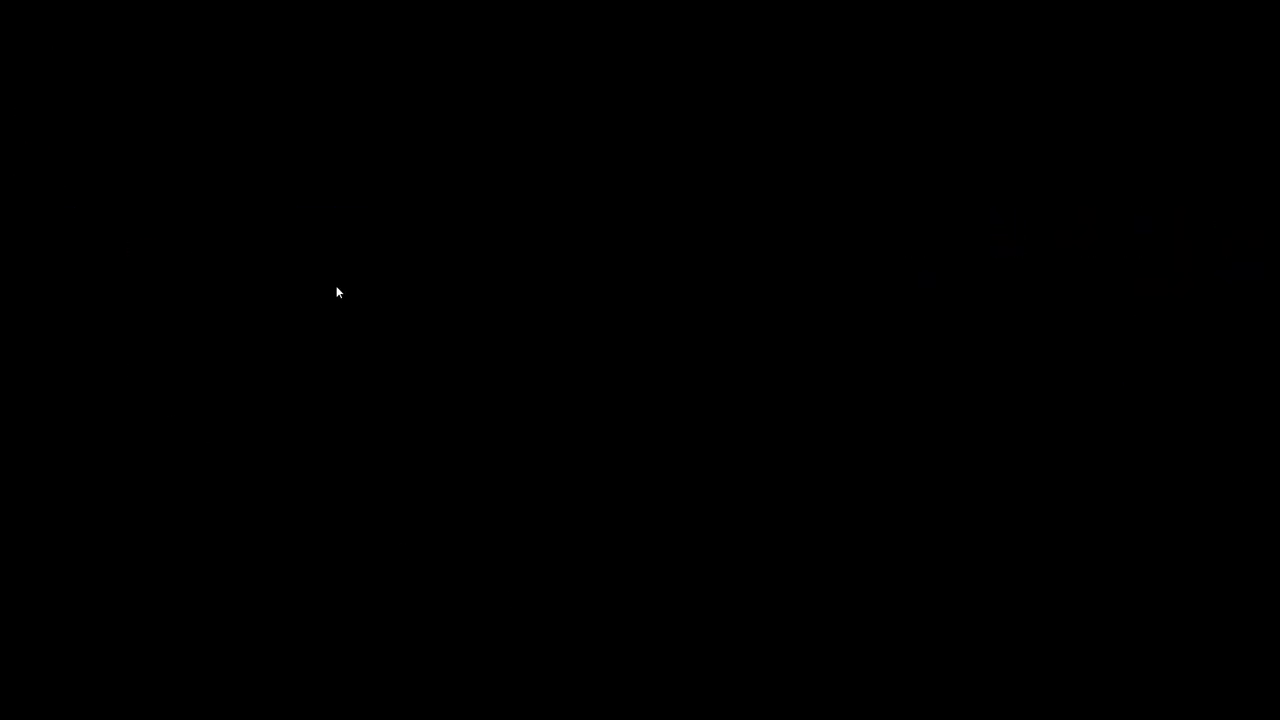